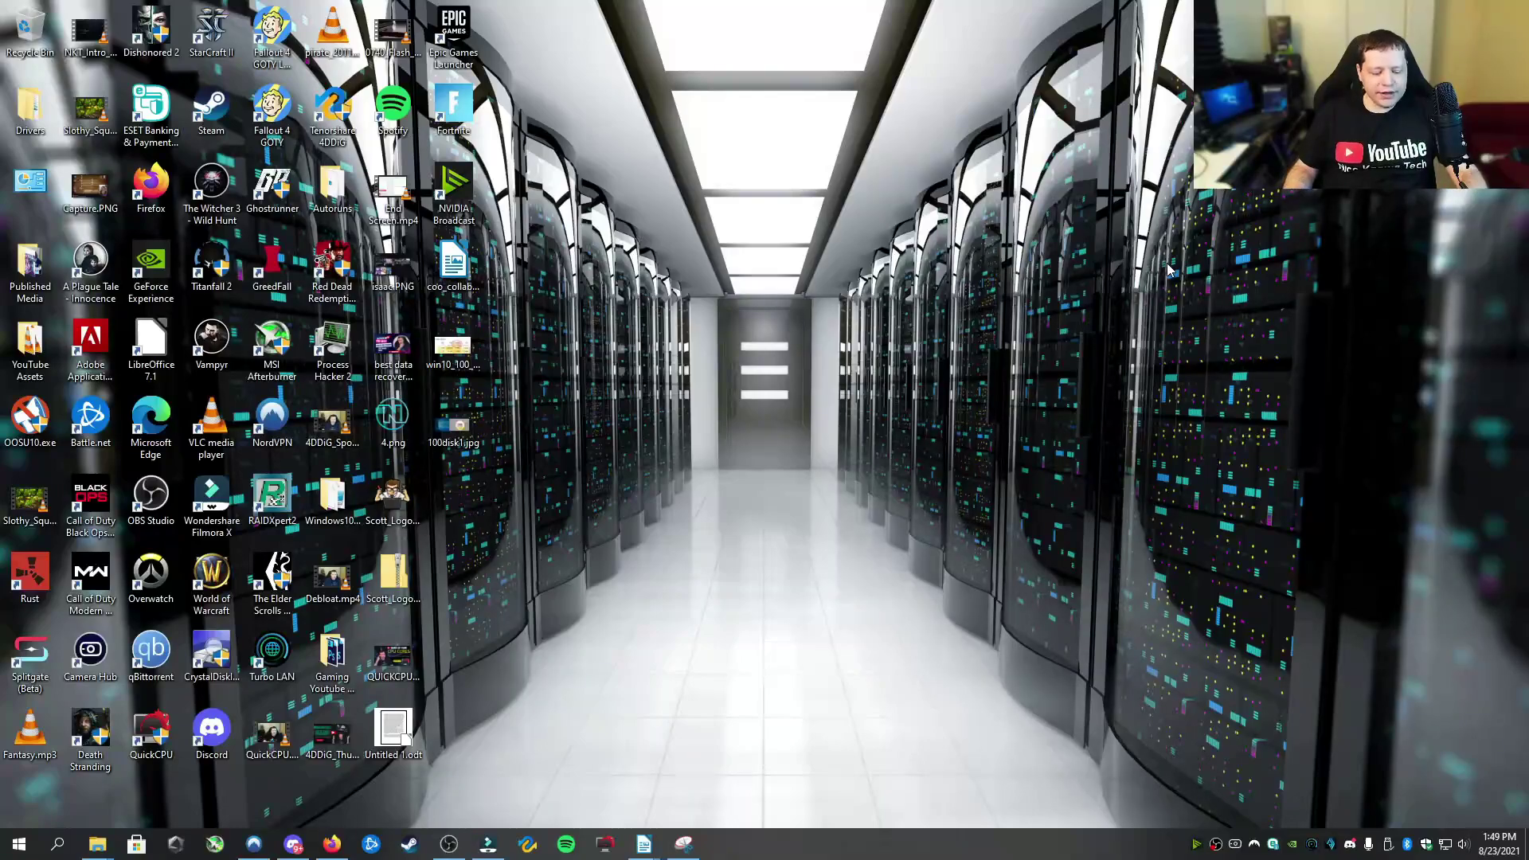
# - Find 'services' in Windows search and launch Services as administrator
pyautogui.press('super+r')
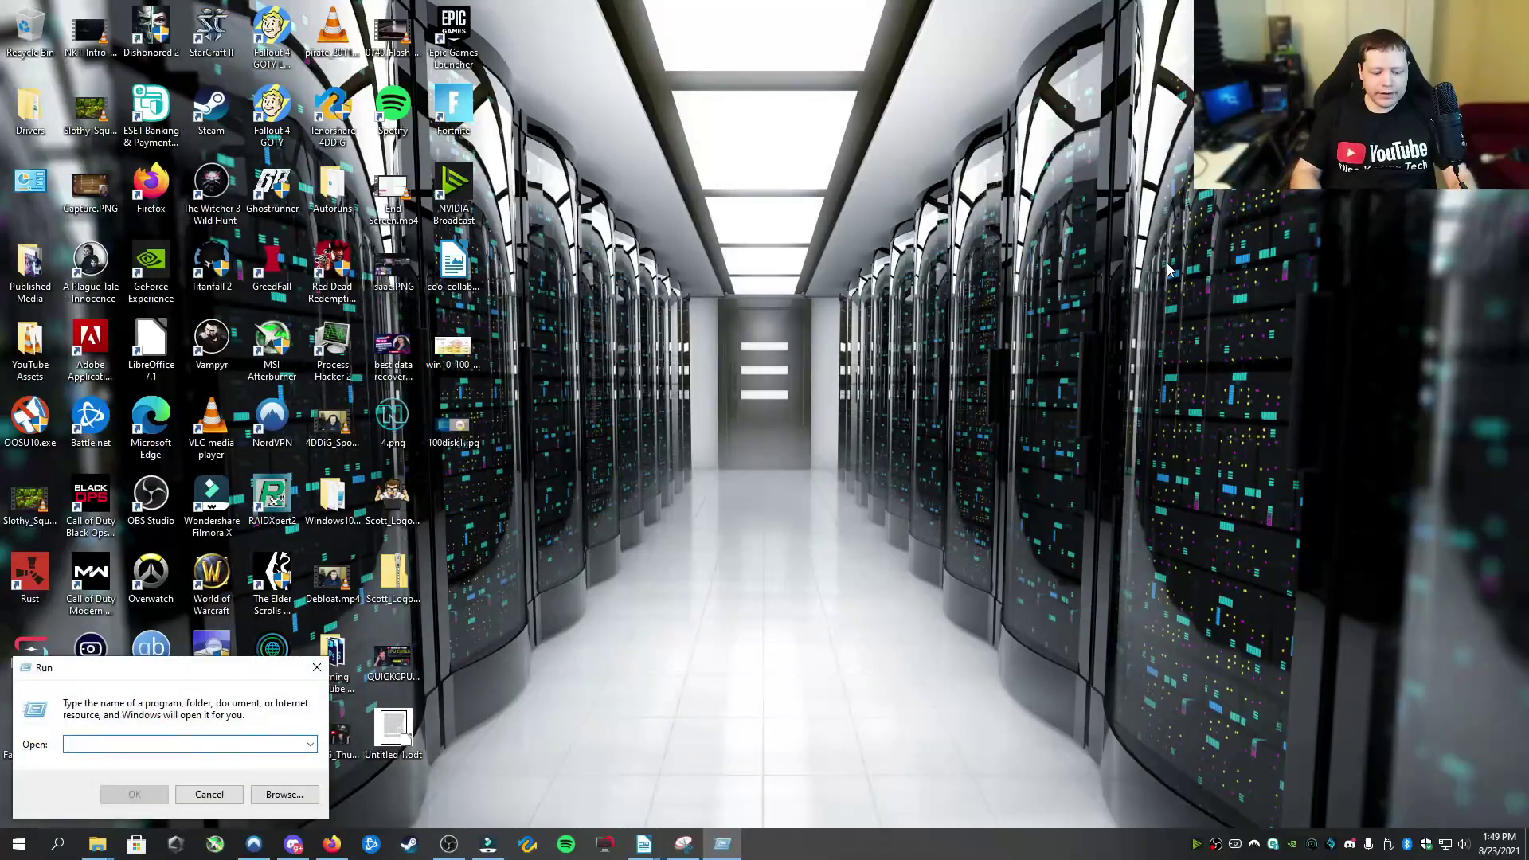
pyautogui.write('services')
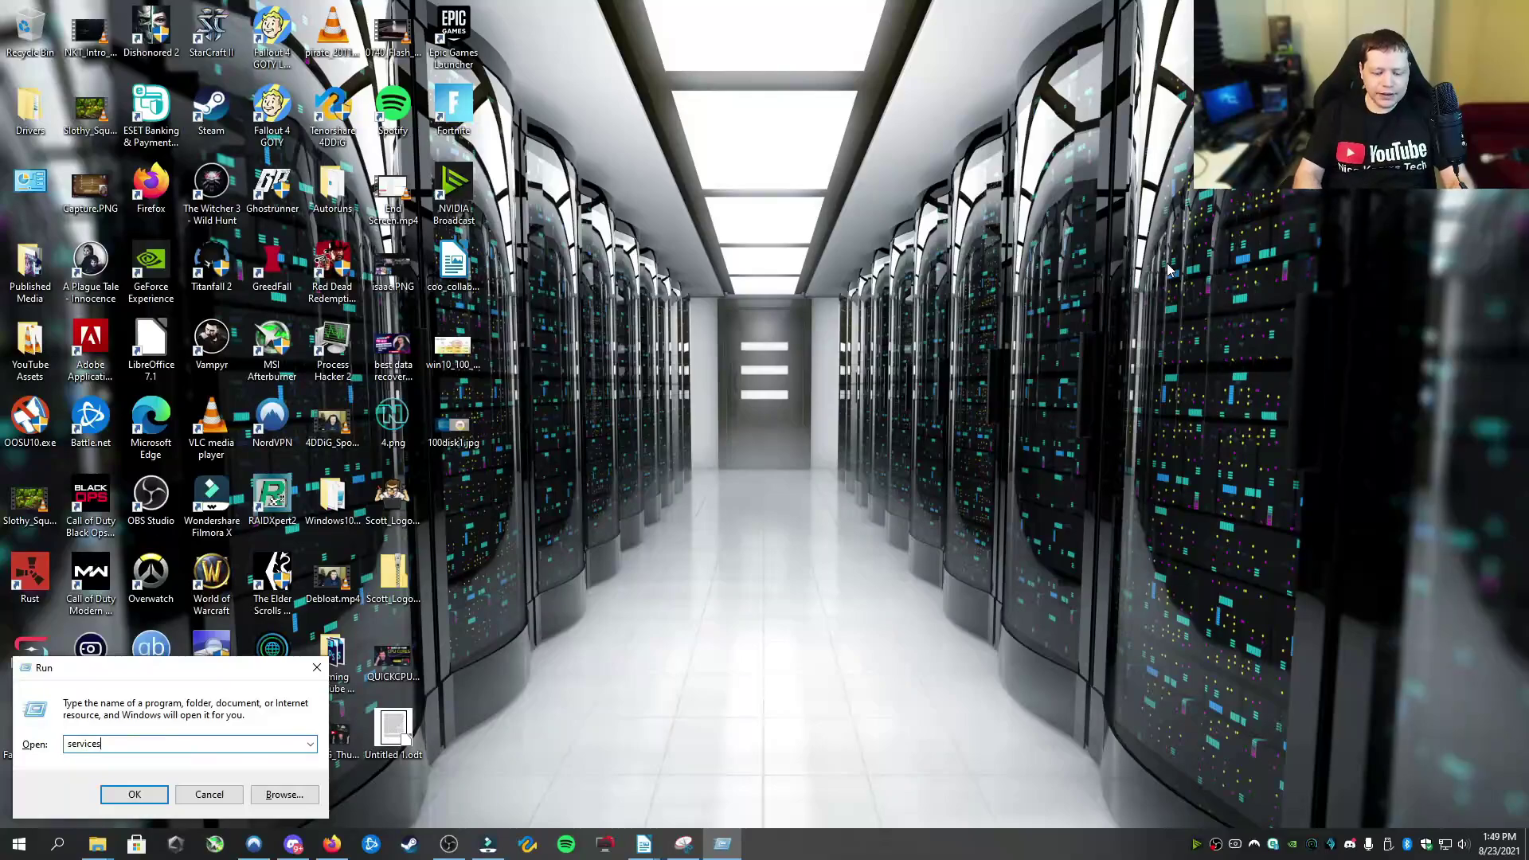
pyautogui.write('.msc')
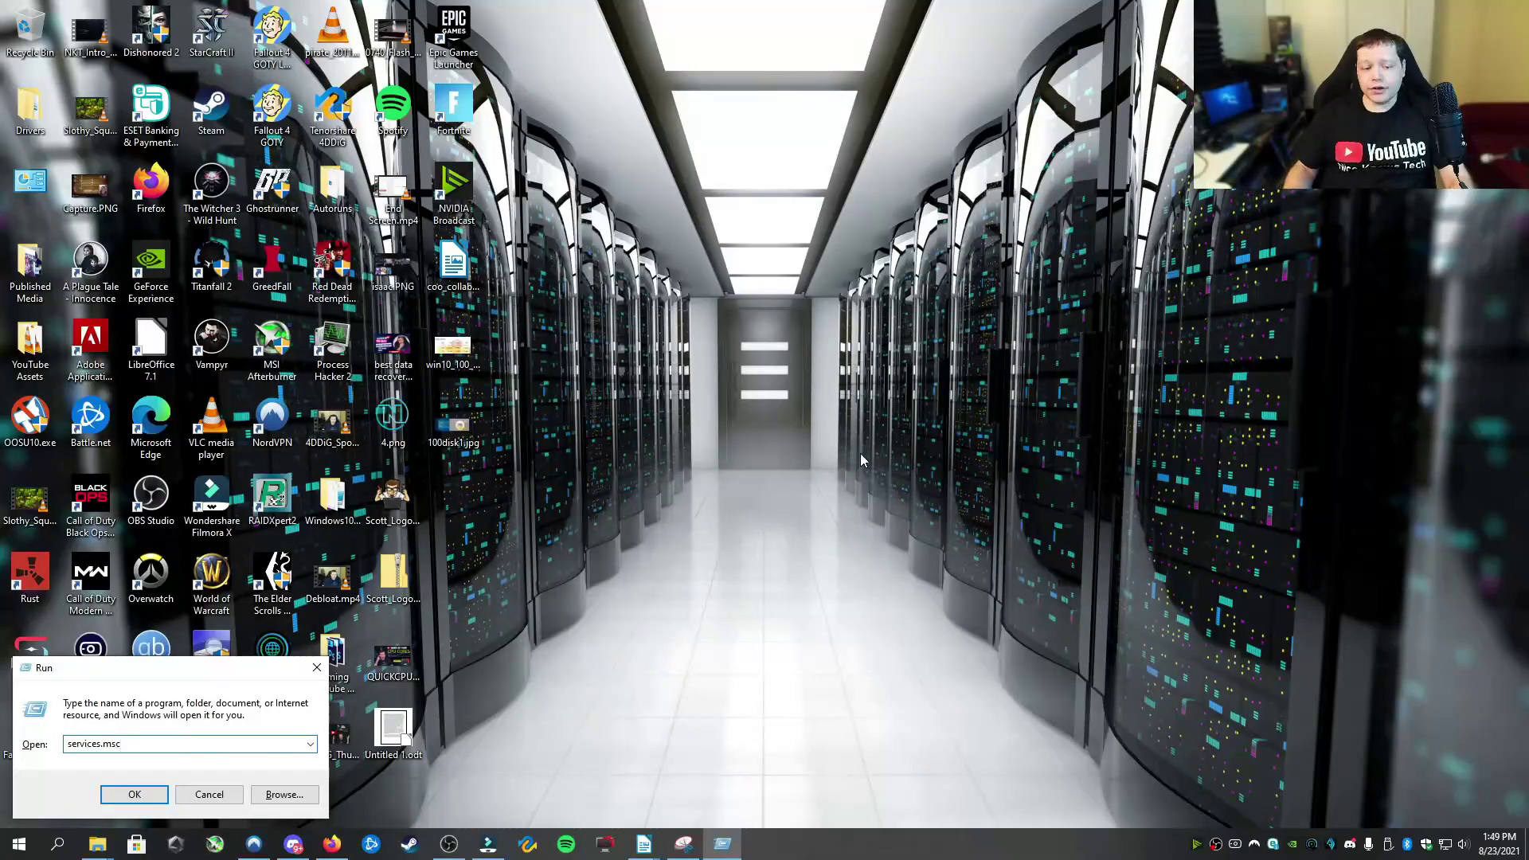
pyautogui.click(67, 852)
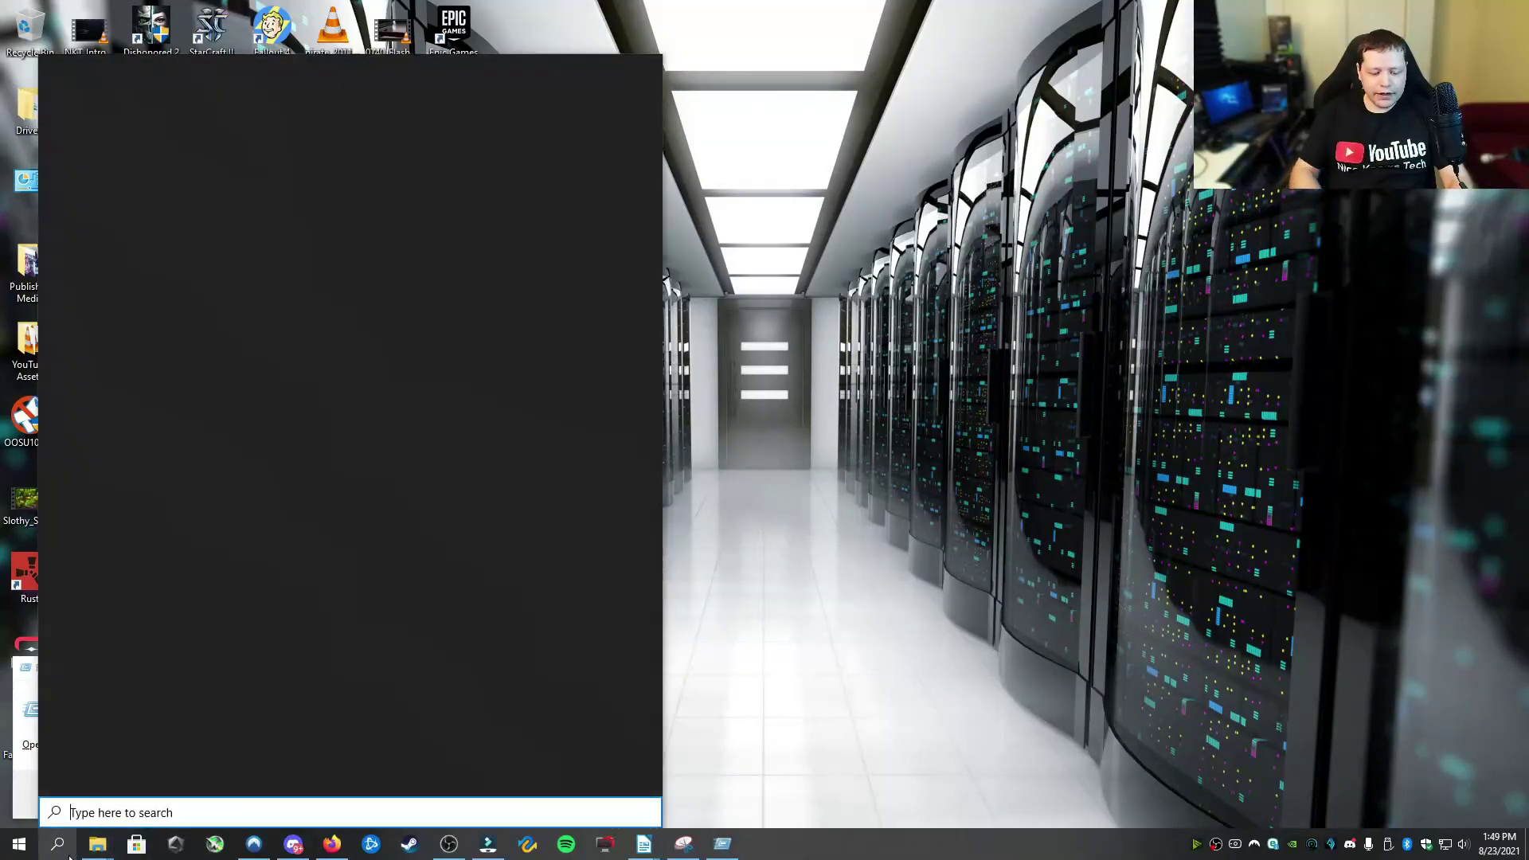
pyautogui.write('sercv')
pyautogui.press('BackSpace')
pyautogui.press('BackSpace')
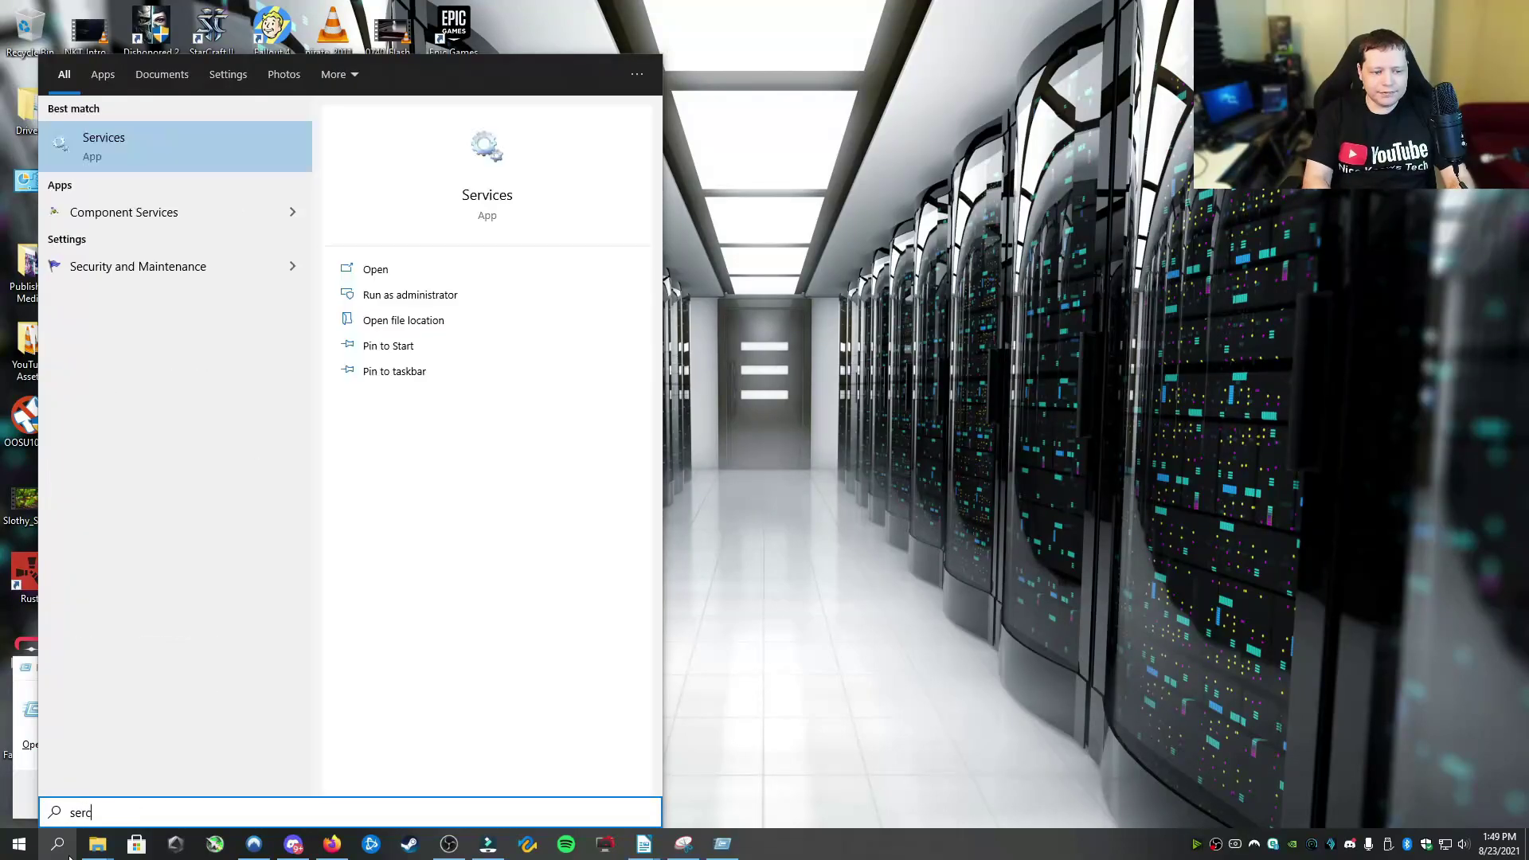
pyautogui.write('vices')
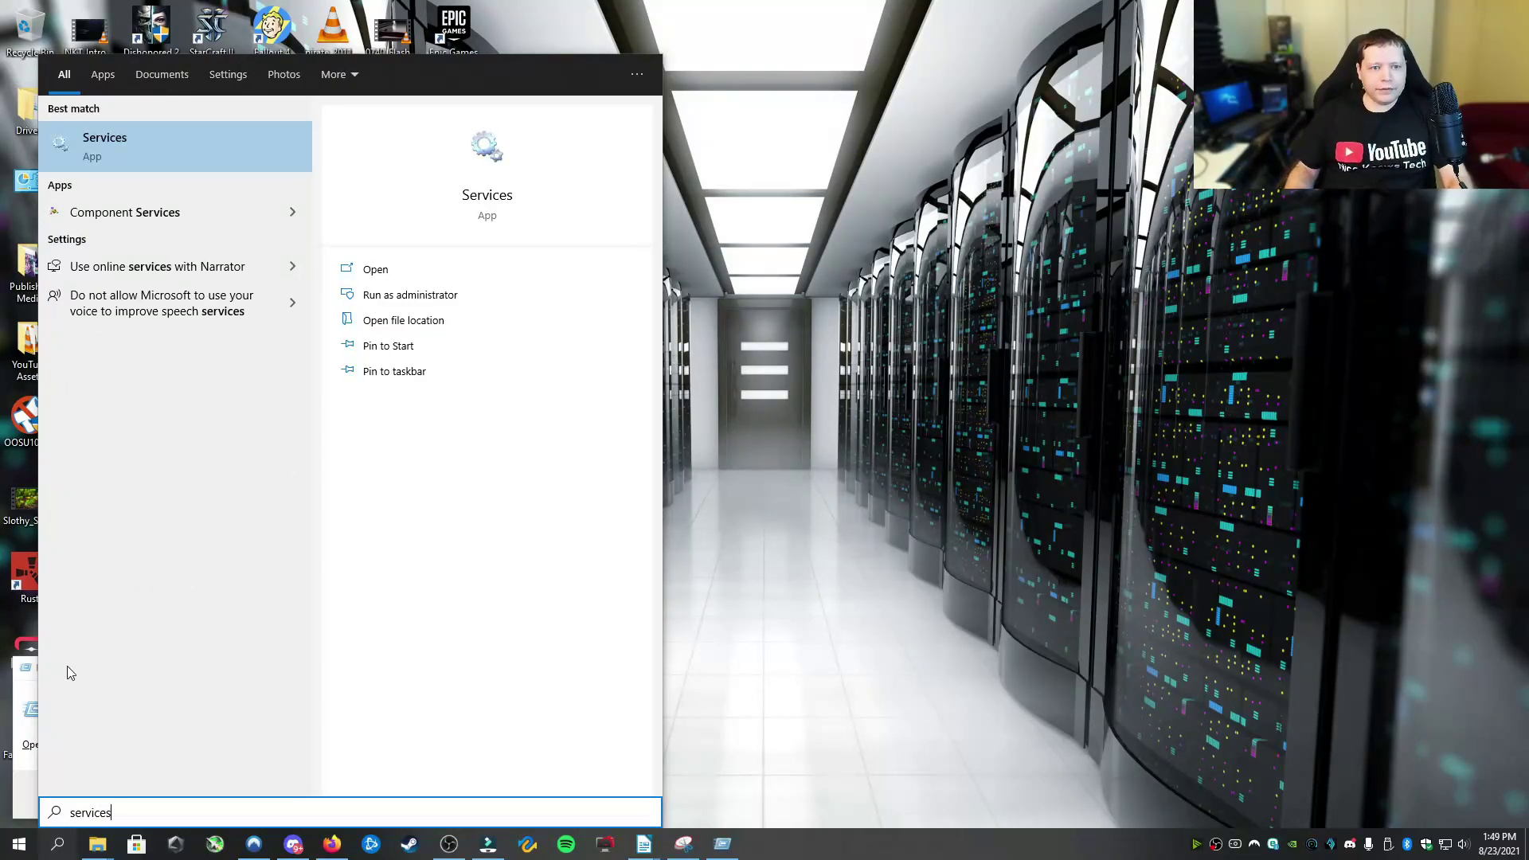
pyautogui.click(411, 296)
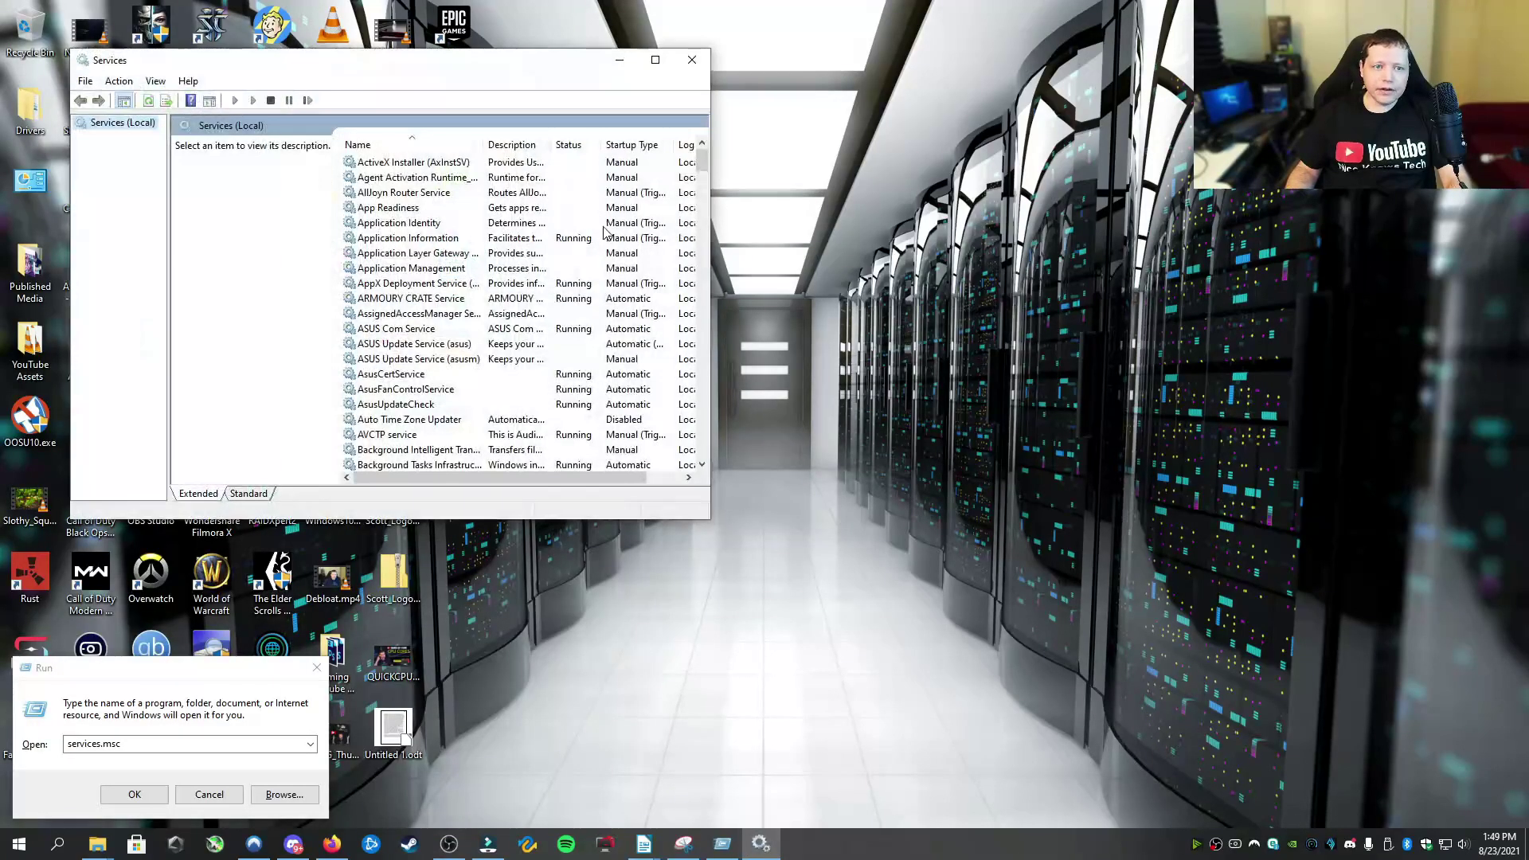
# - Maximize Services, widen the Name and Log On As columns, reverse-sort by name, and scroll down
pyautogui.click(655, 59)
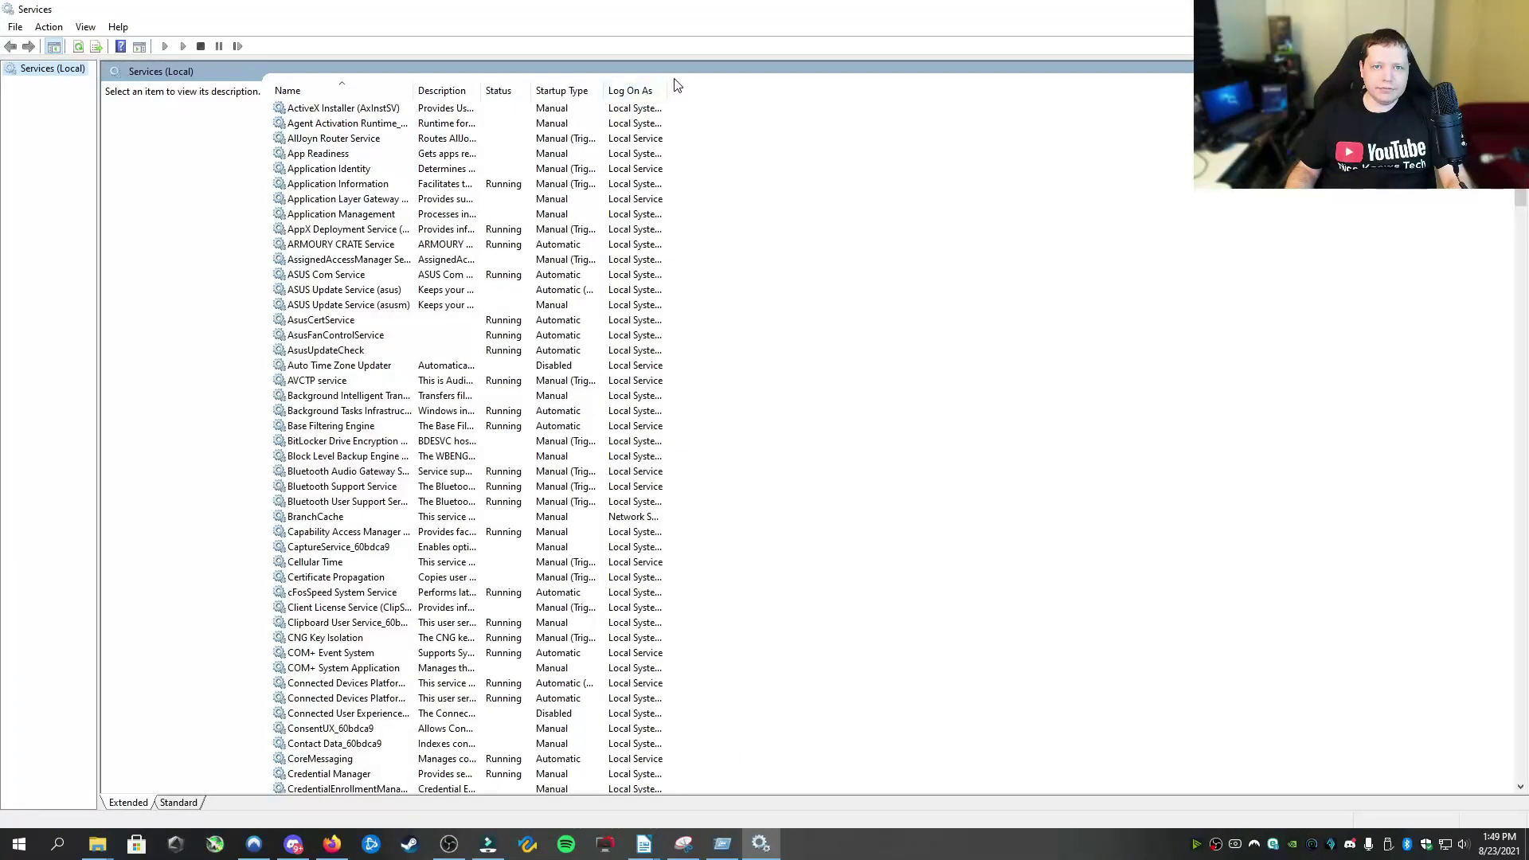
pyautogui.moveTo(668, 86); pyautogui.dragTo(853, 86)
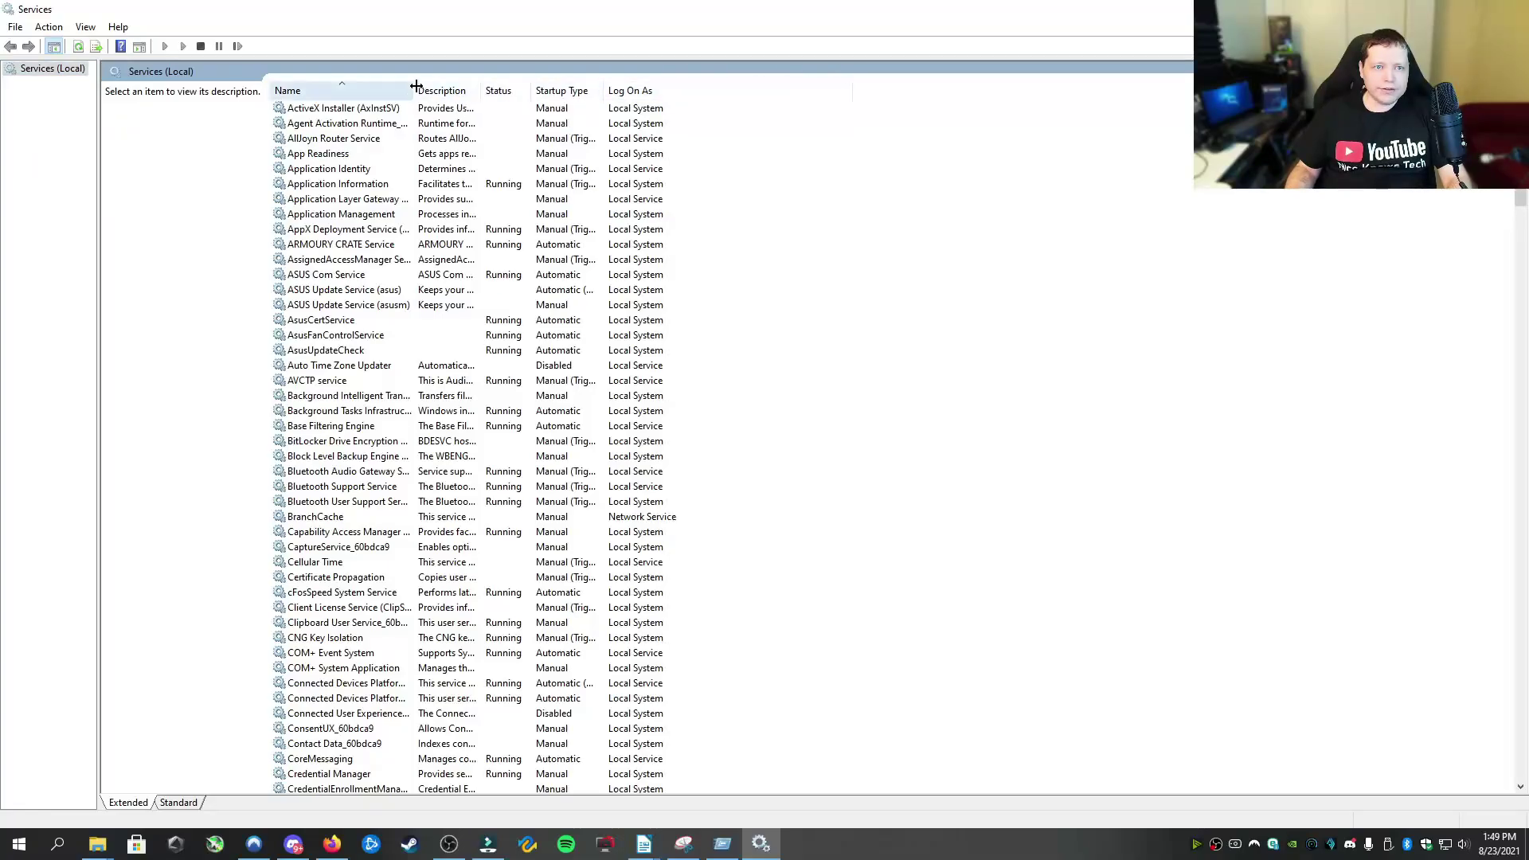
pyautogui.moveTo(414, 86); pyautogui.dragTo(486, 86)
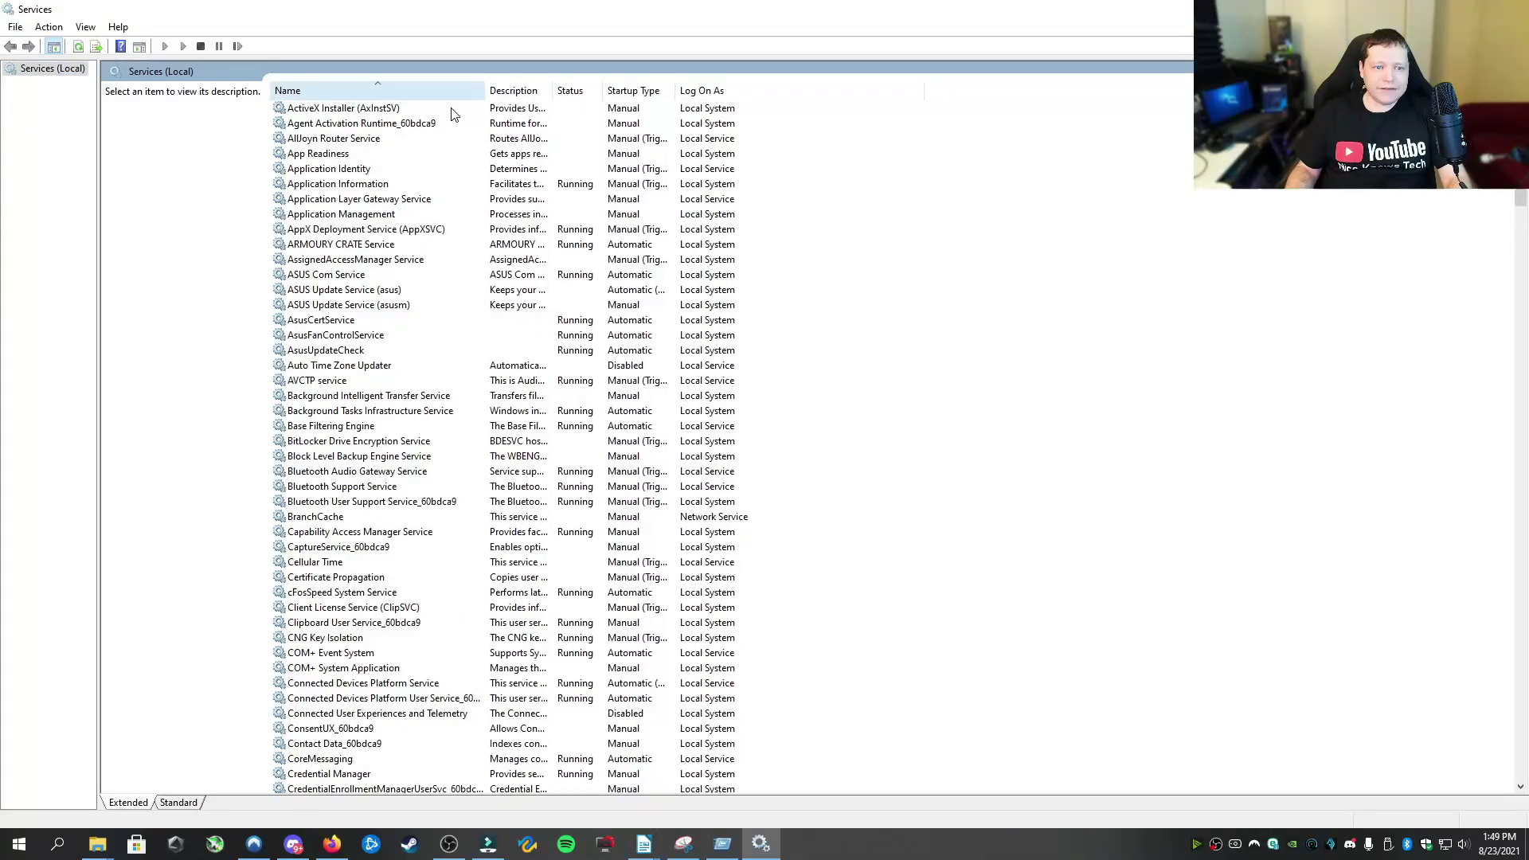
pyautogui.click(350, 90)
pyautogui.scroll(-12, 366, 268)
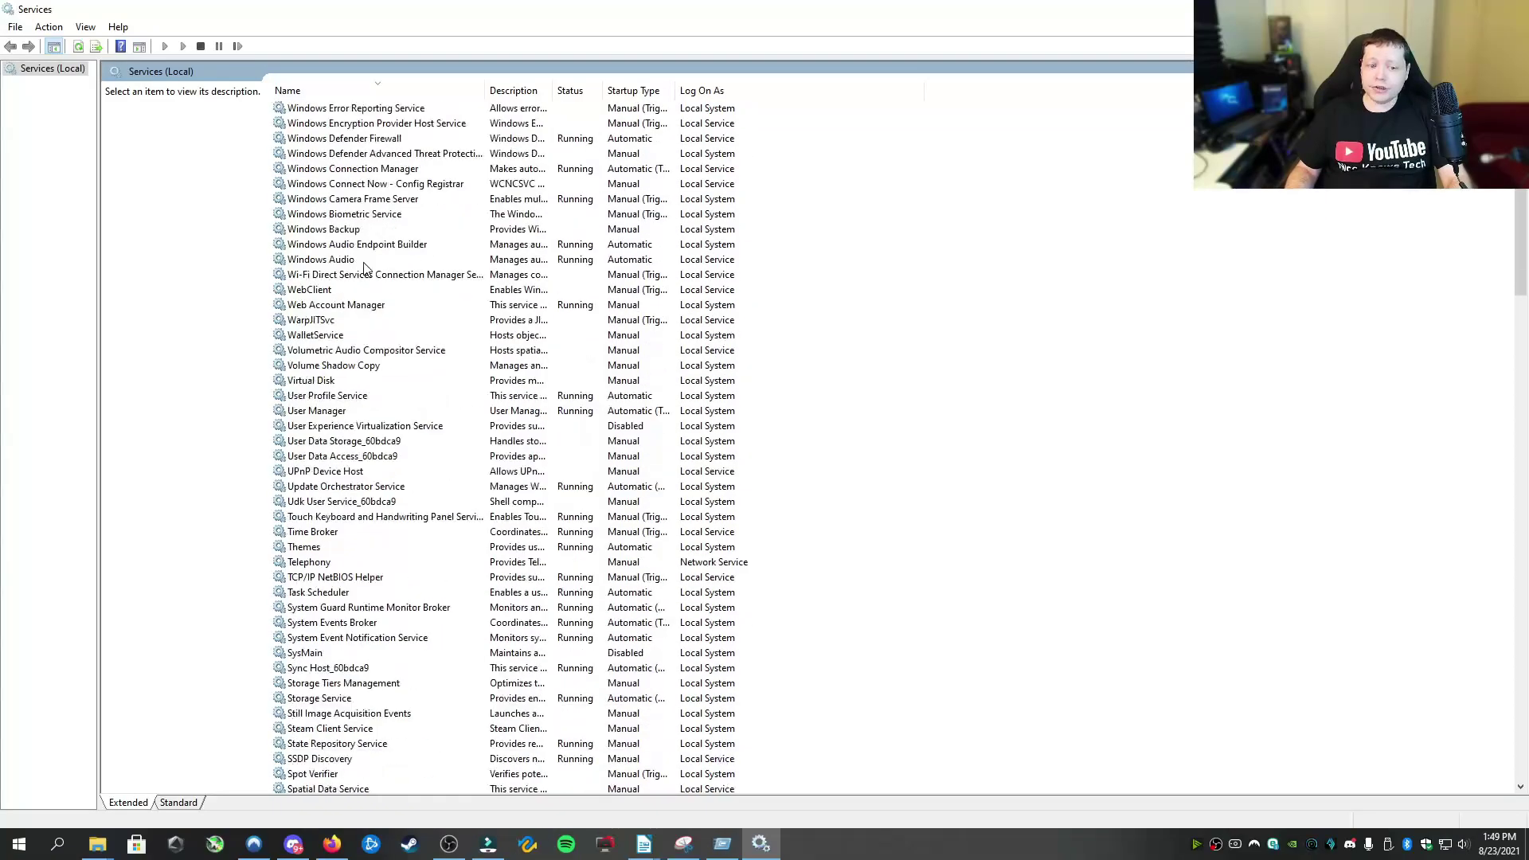
pyautogui.scroll(-6, 365, 268)
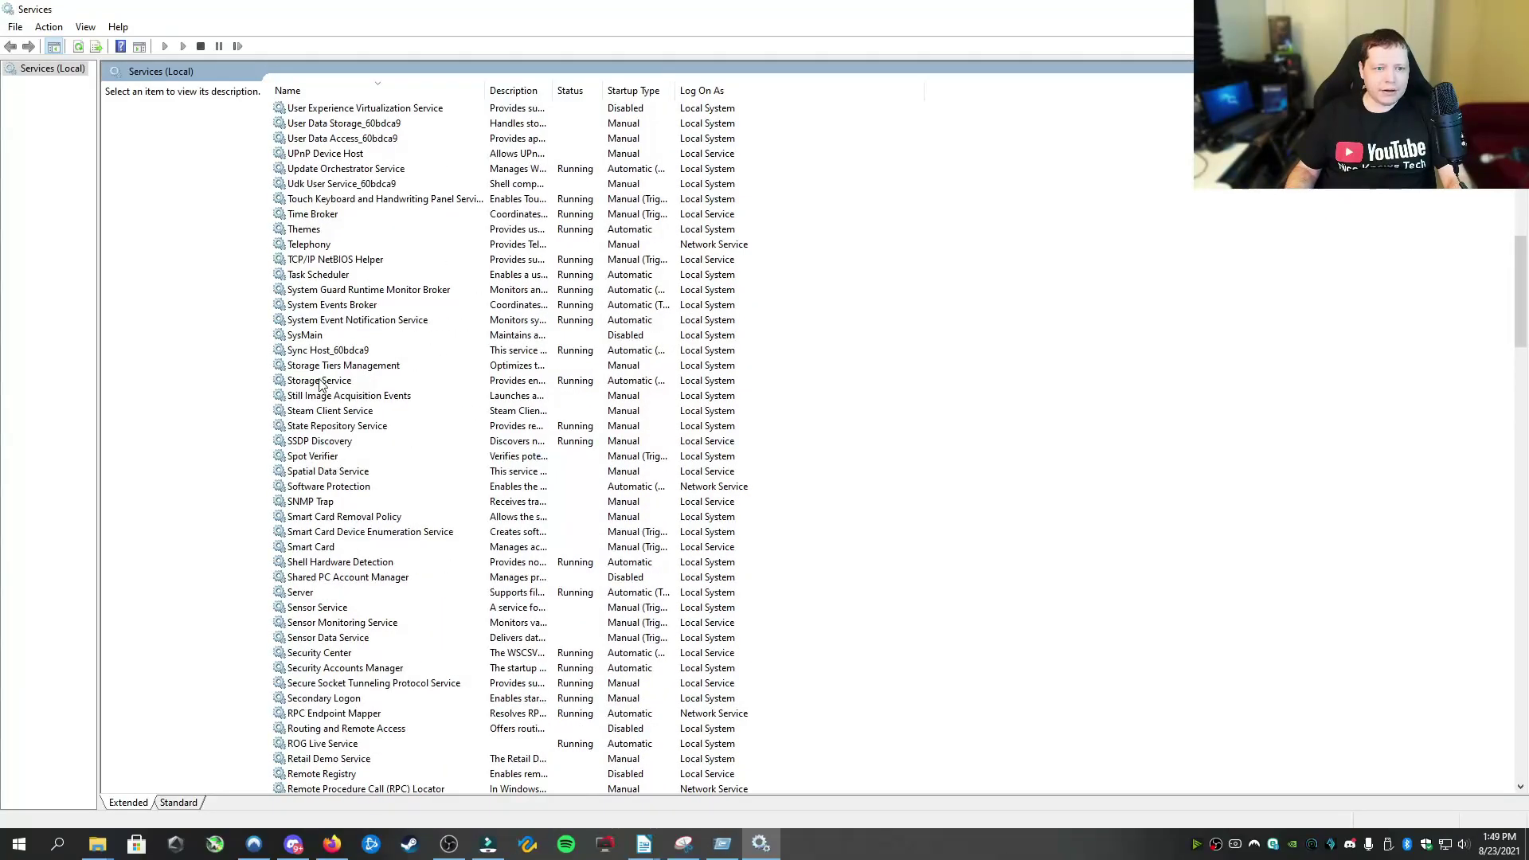
# - In SysMain's properties, set Startup type to Disabled, apply it and close with OK
pyautogui.click(302, 338)
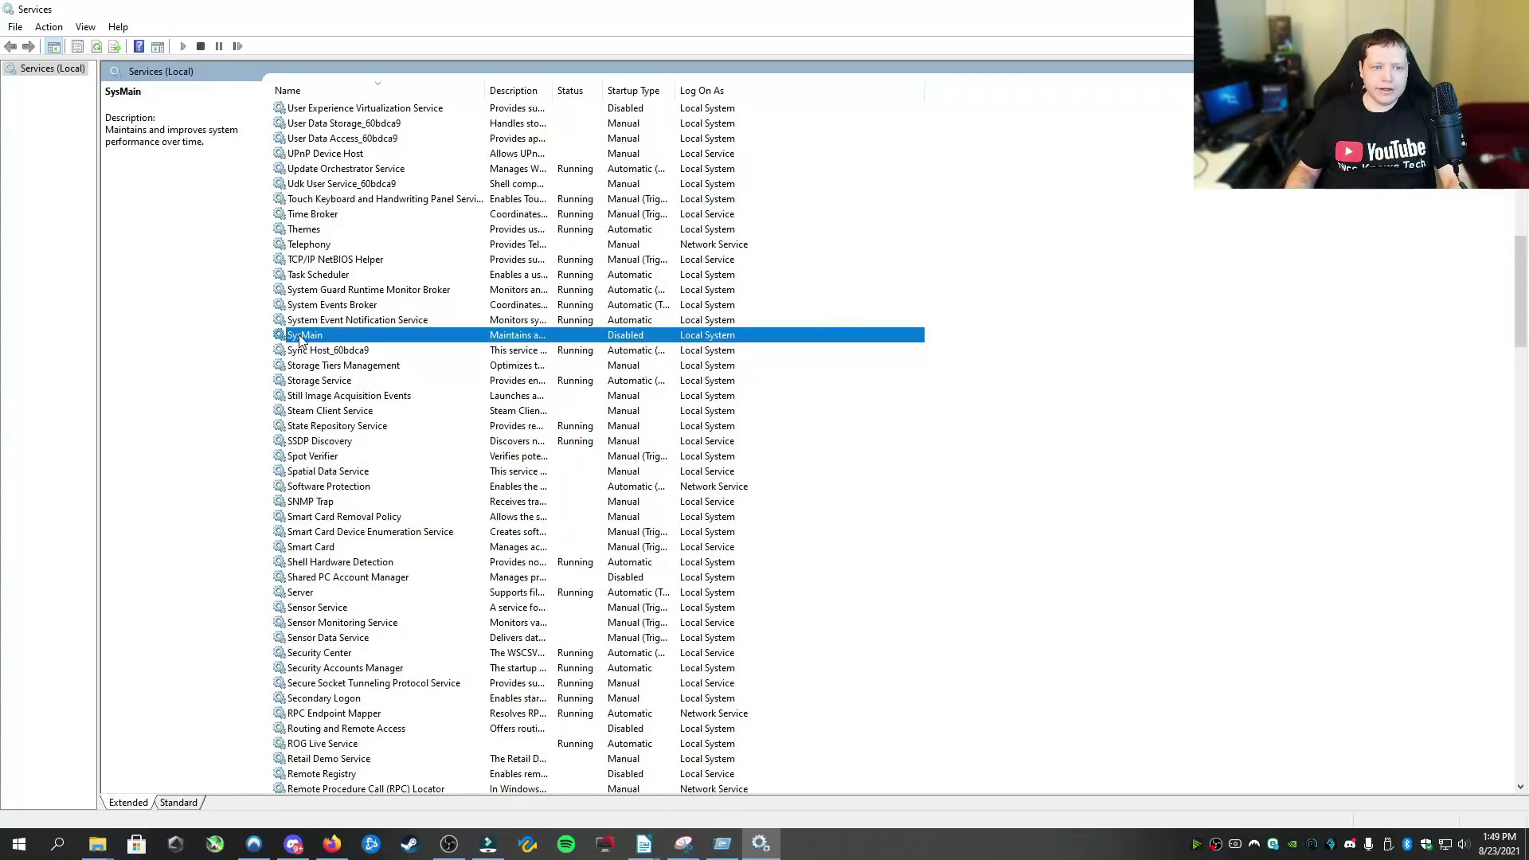
pyautogui.rightClick(301, 339)
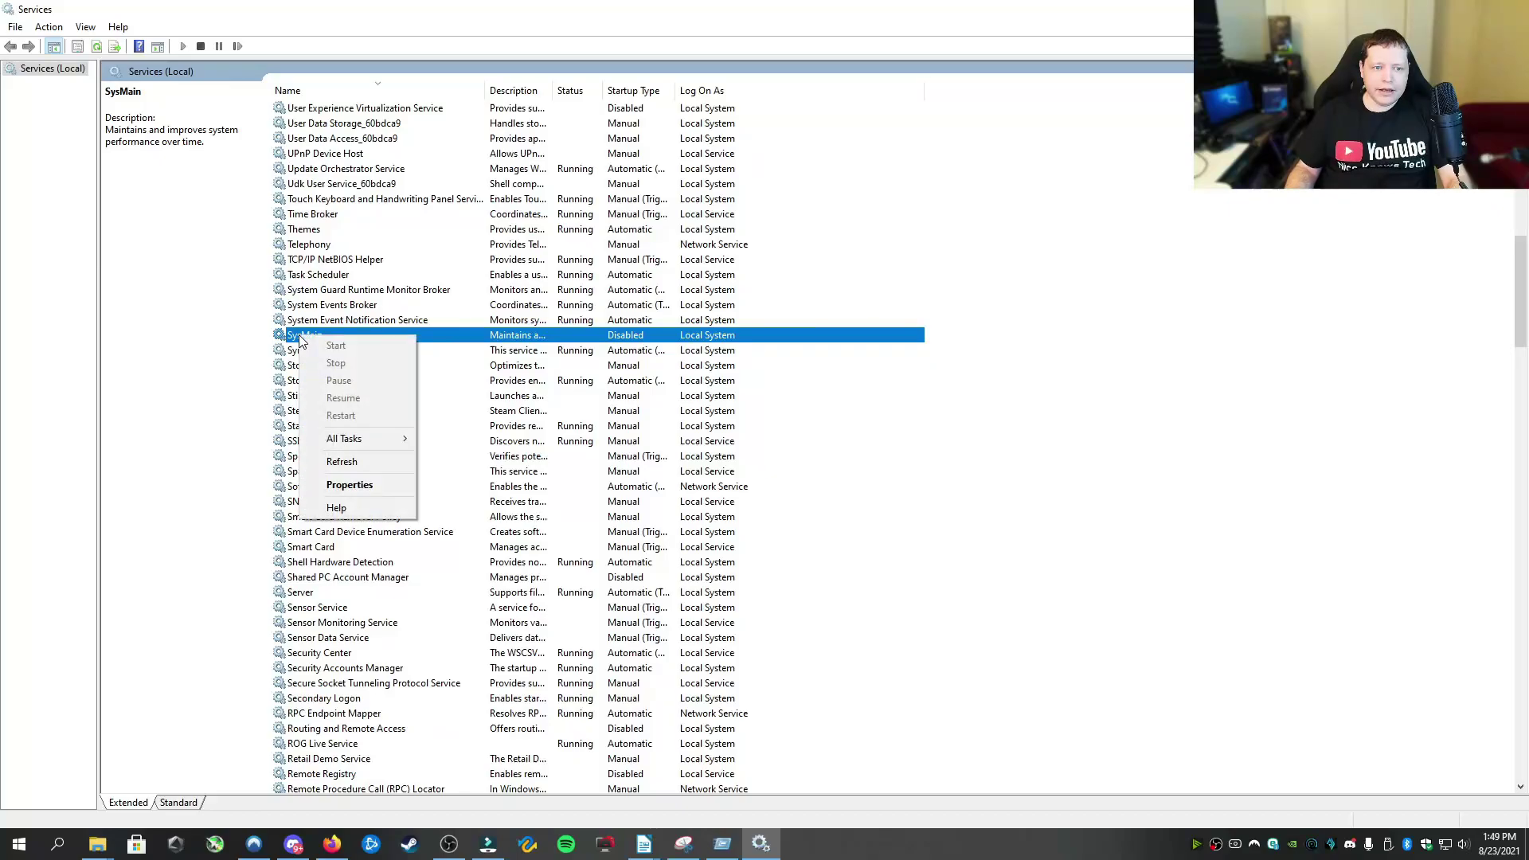
pyautogui.click(336, 489)
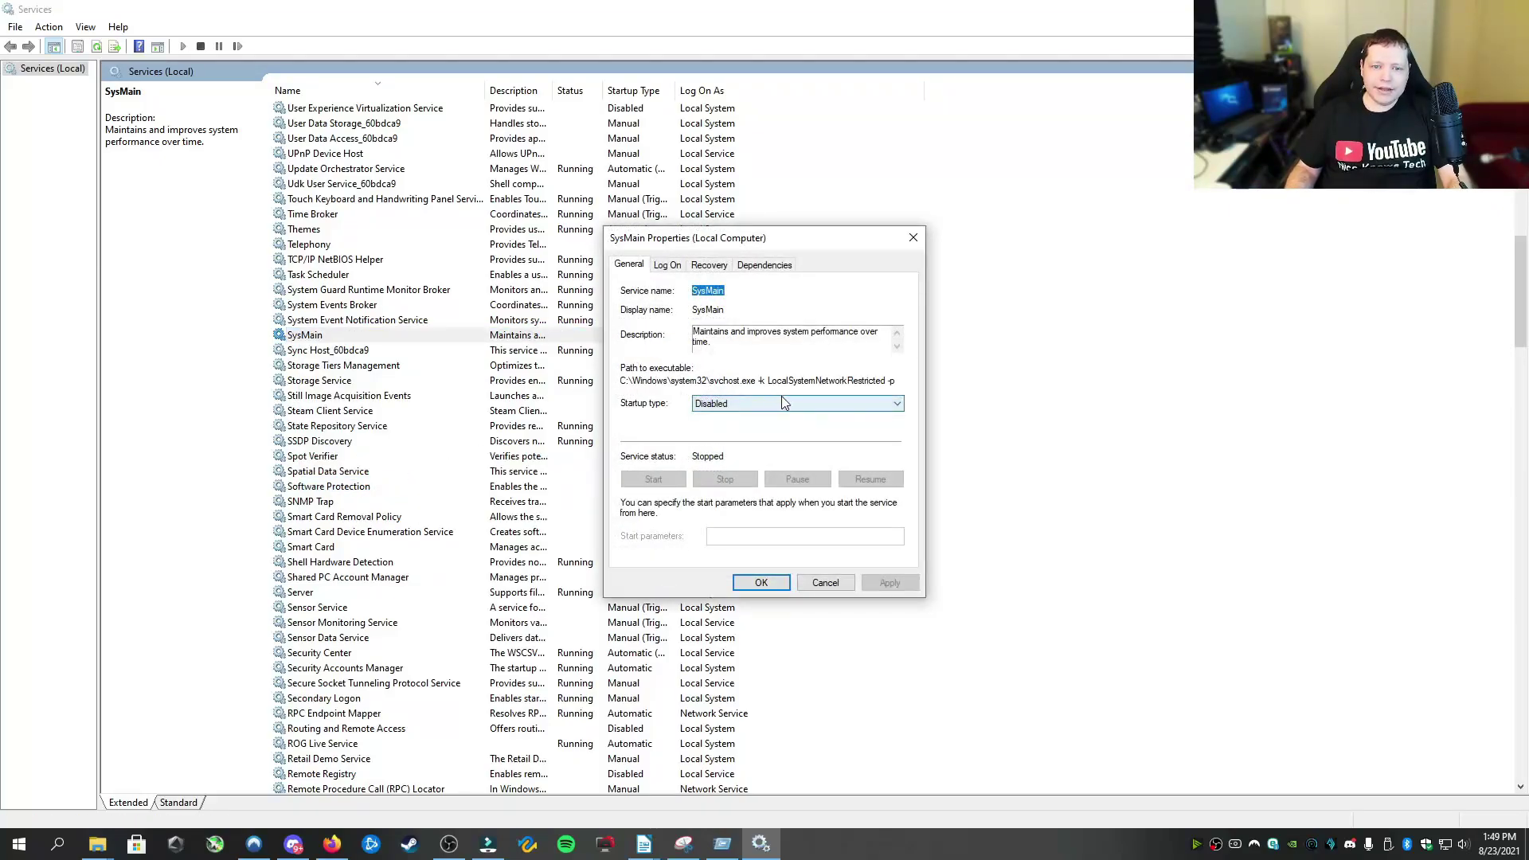
pyautogui.click(783, 404)
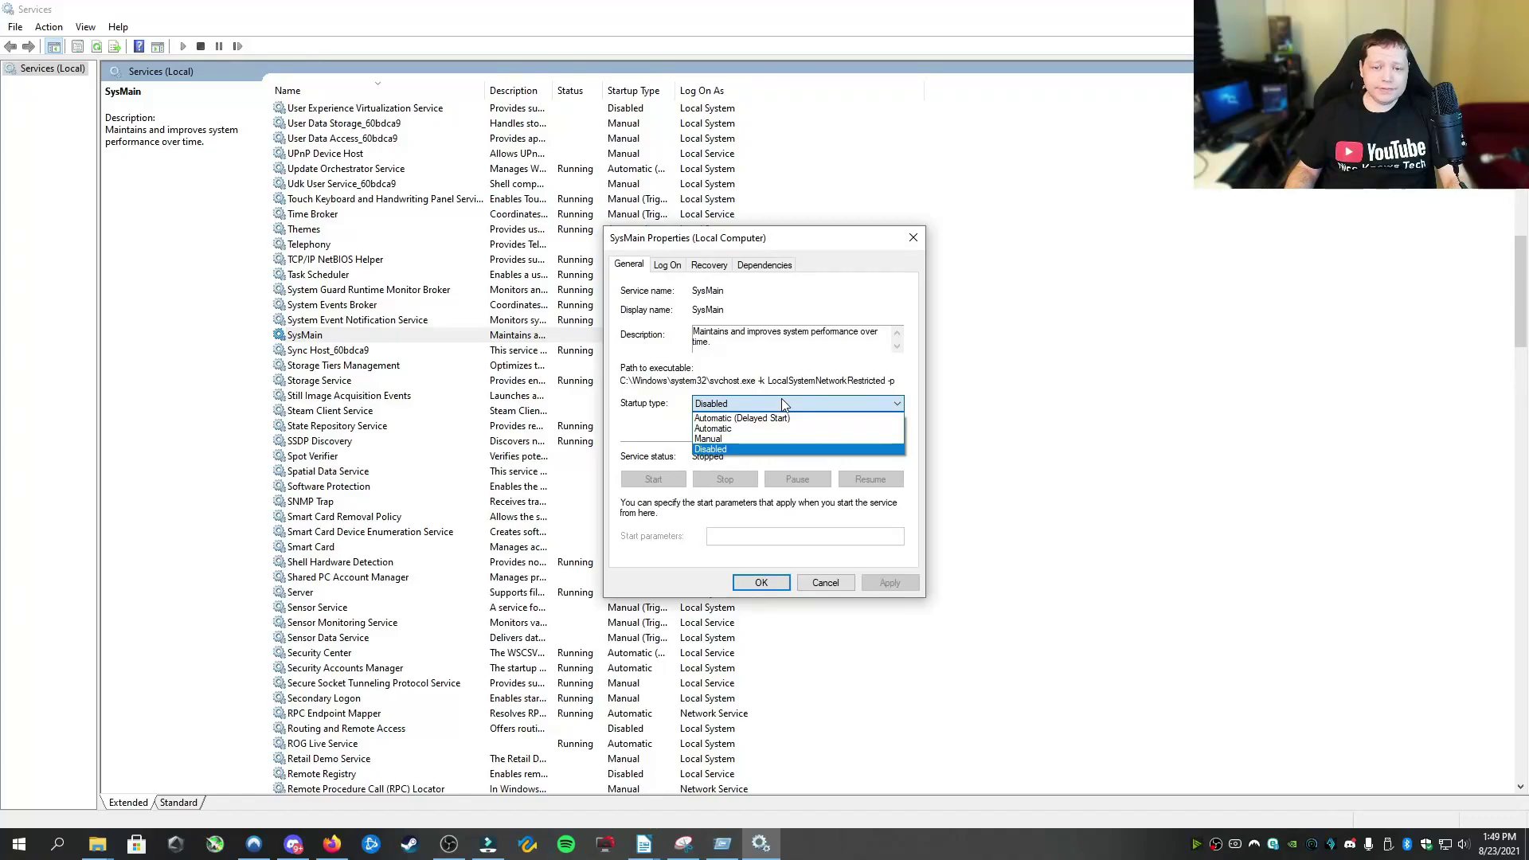
pyautogui.click(732, 451)
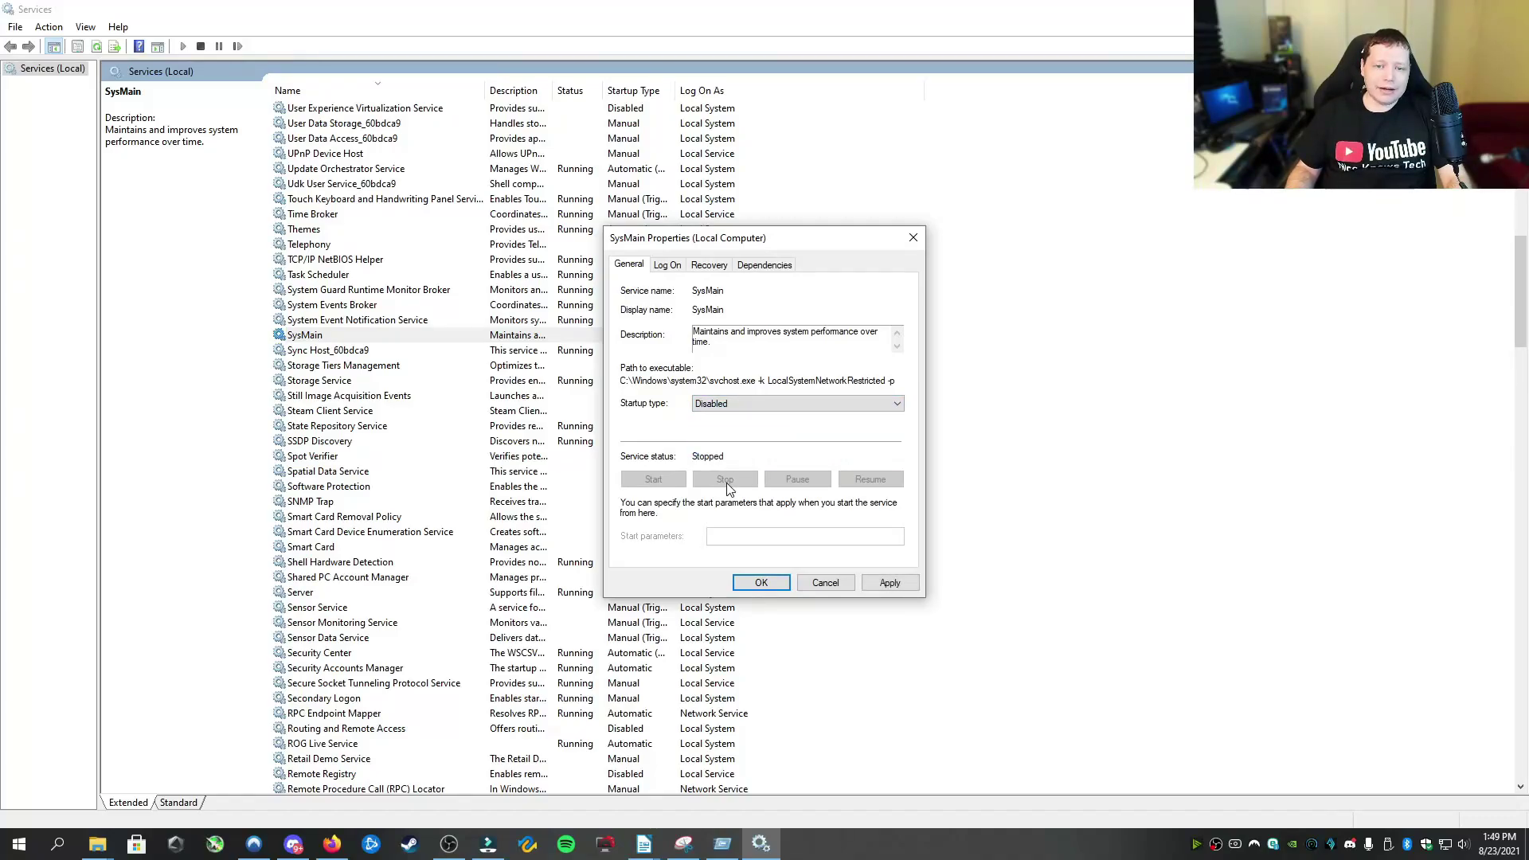
pyautogui.click(890, 582)
pyautogui.click(760, 582)
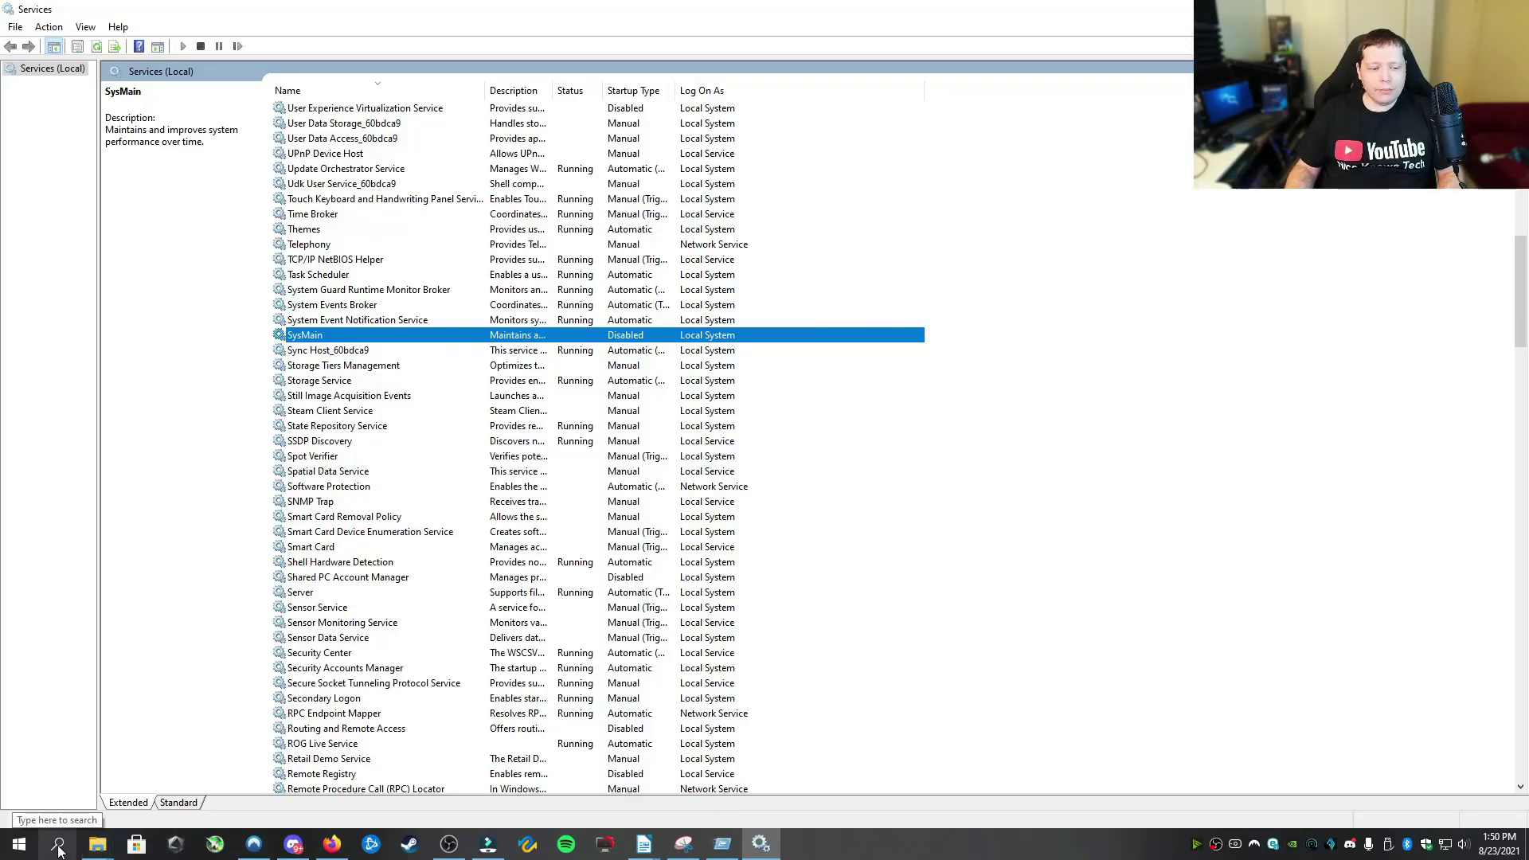
# - Open Task Manager from the taskbar and show its Performance tab with CPU and disk readings
pyautogui.rightClick(1005, 844)
pyautogui.click(1037, 773)
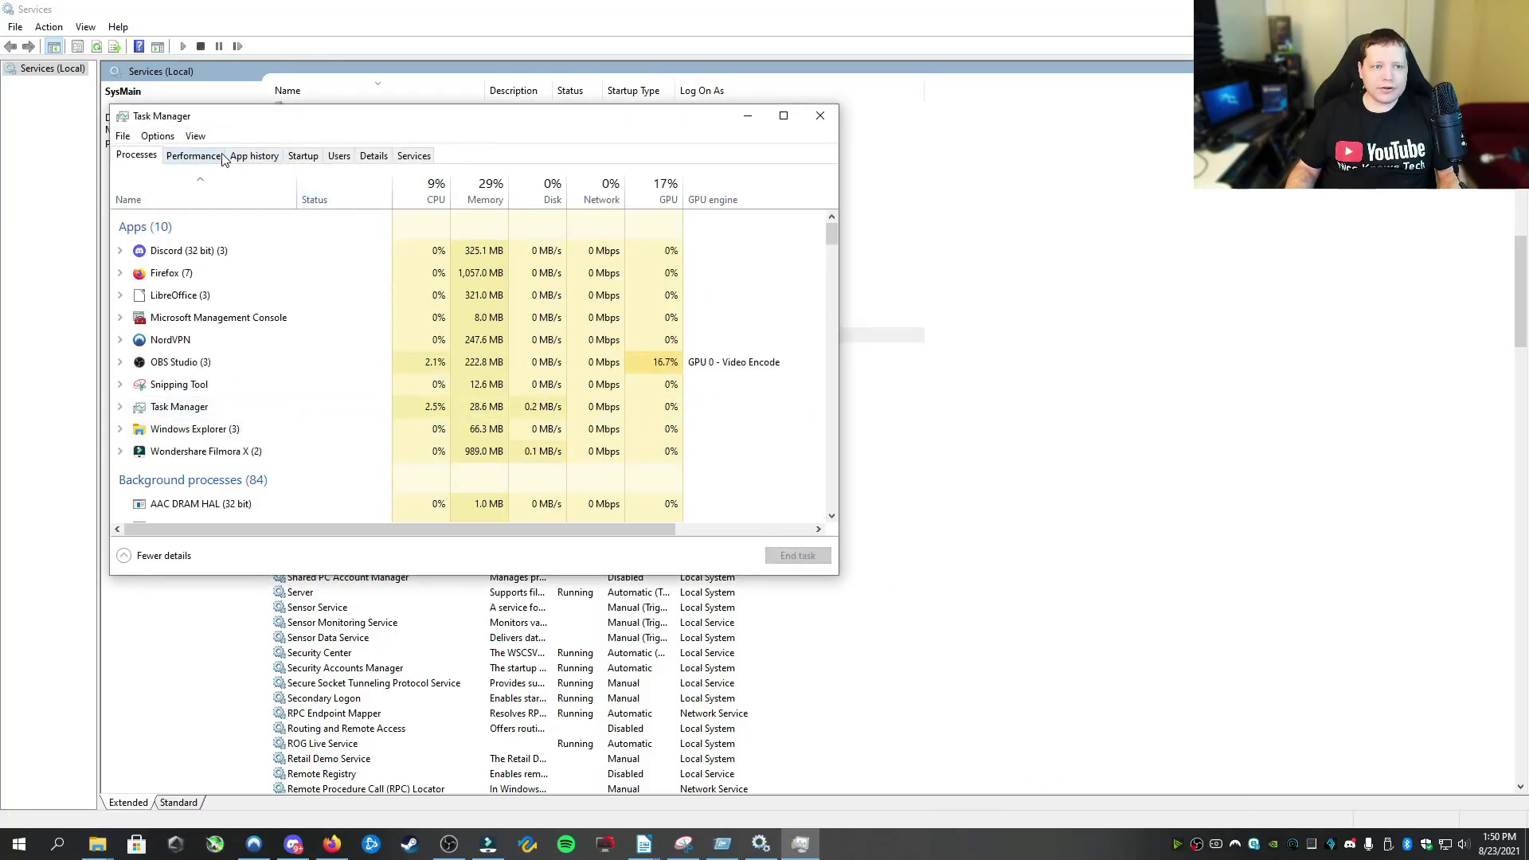
pyautogui.click(194, 156)
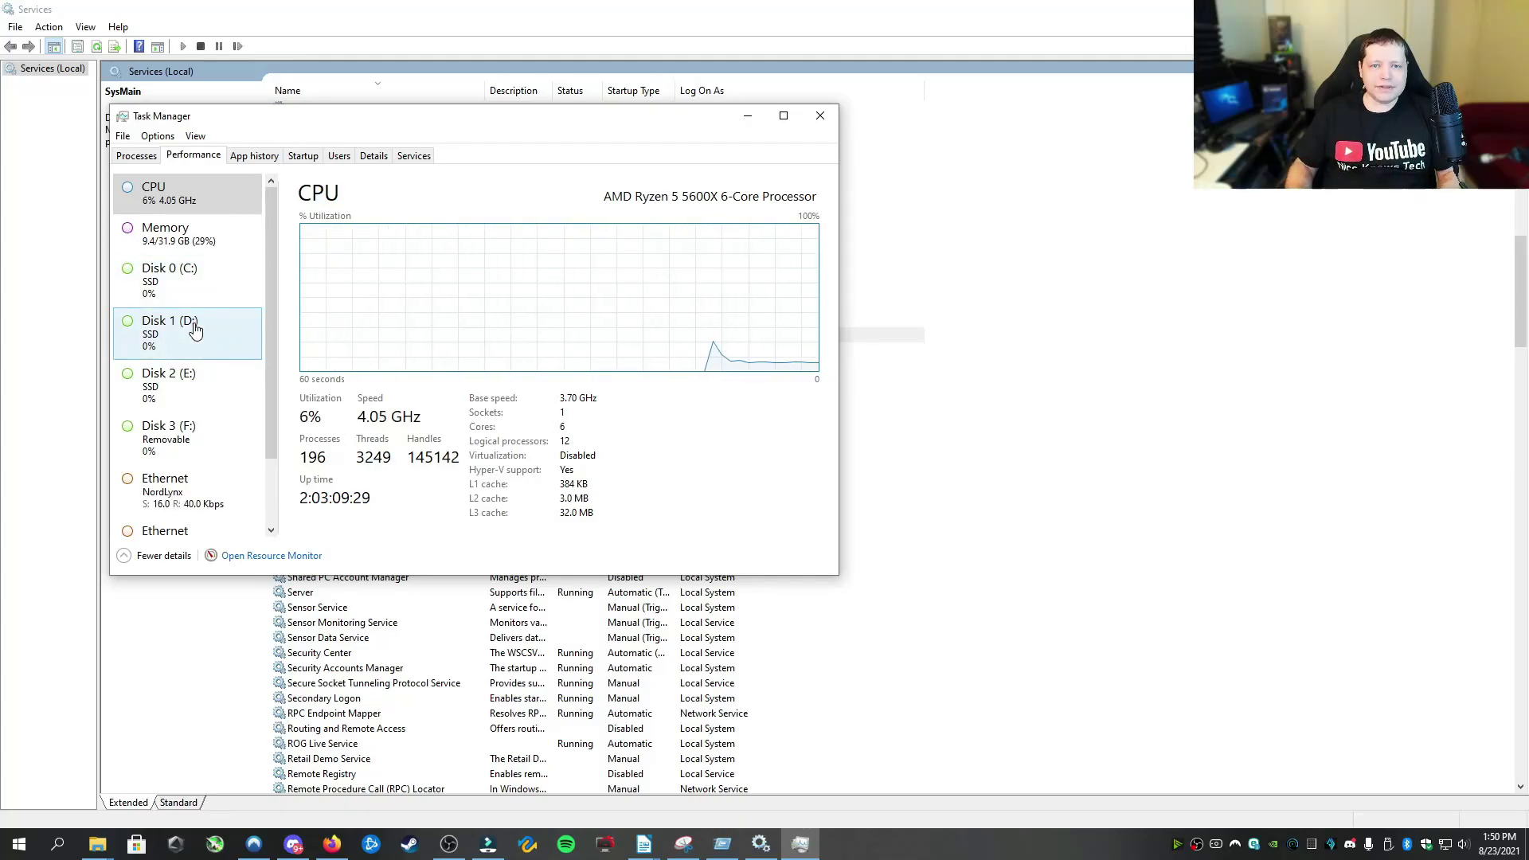
# - Search 'indexing o' to open Indexing Options, then bring Task Manager back to the front
pyautogui.moveTo(93, 850)
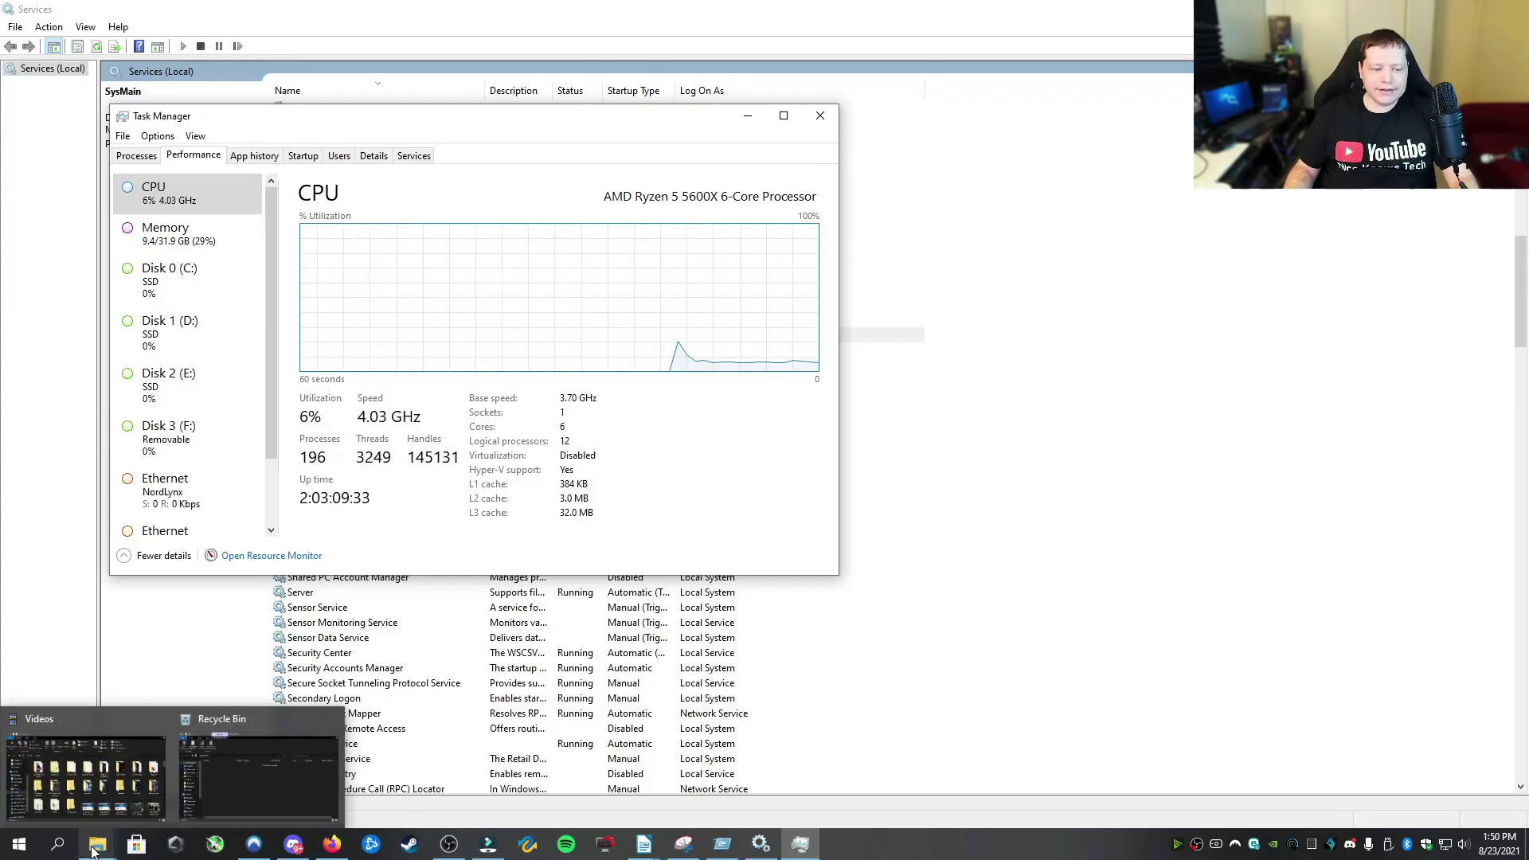
pyautogui.click(72, 848)
pyautogui.write('indexing o')
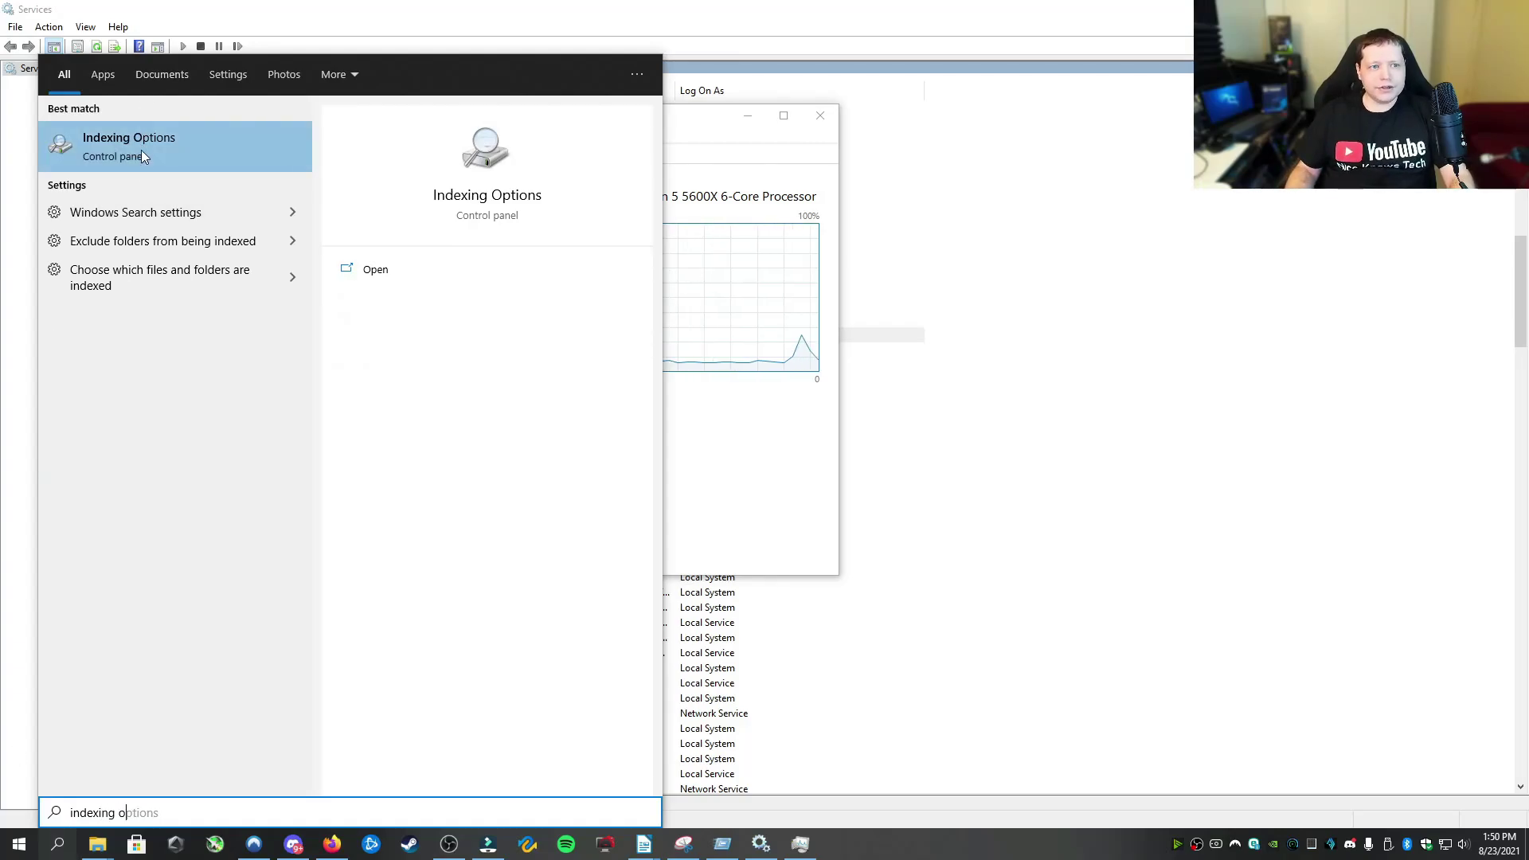
pyautogui.click(141, 150)
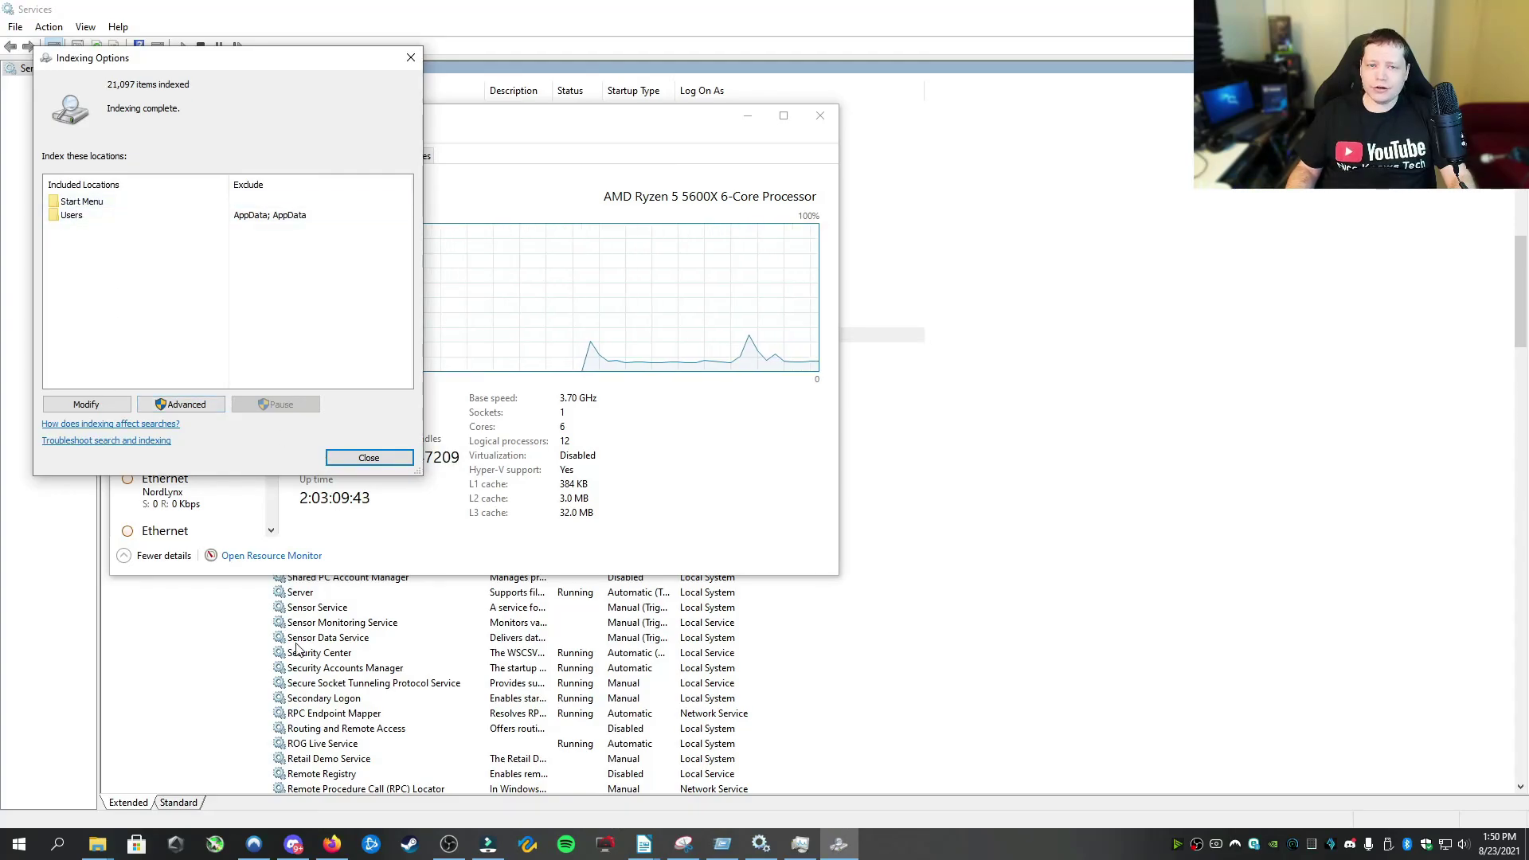
pyautogui.click(550, 552)
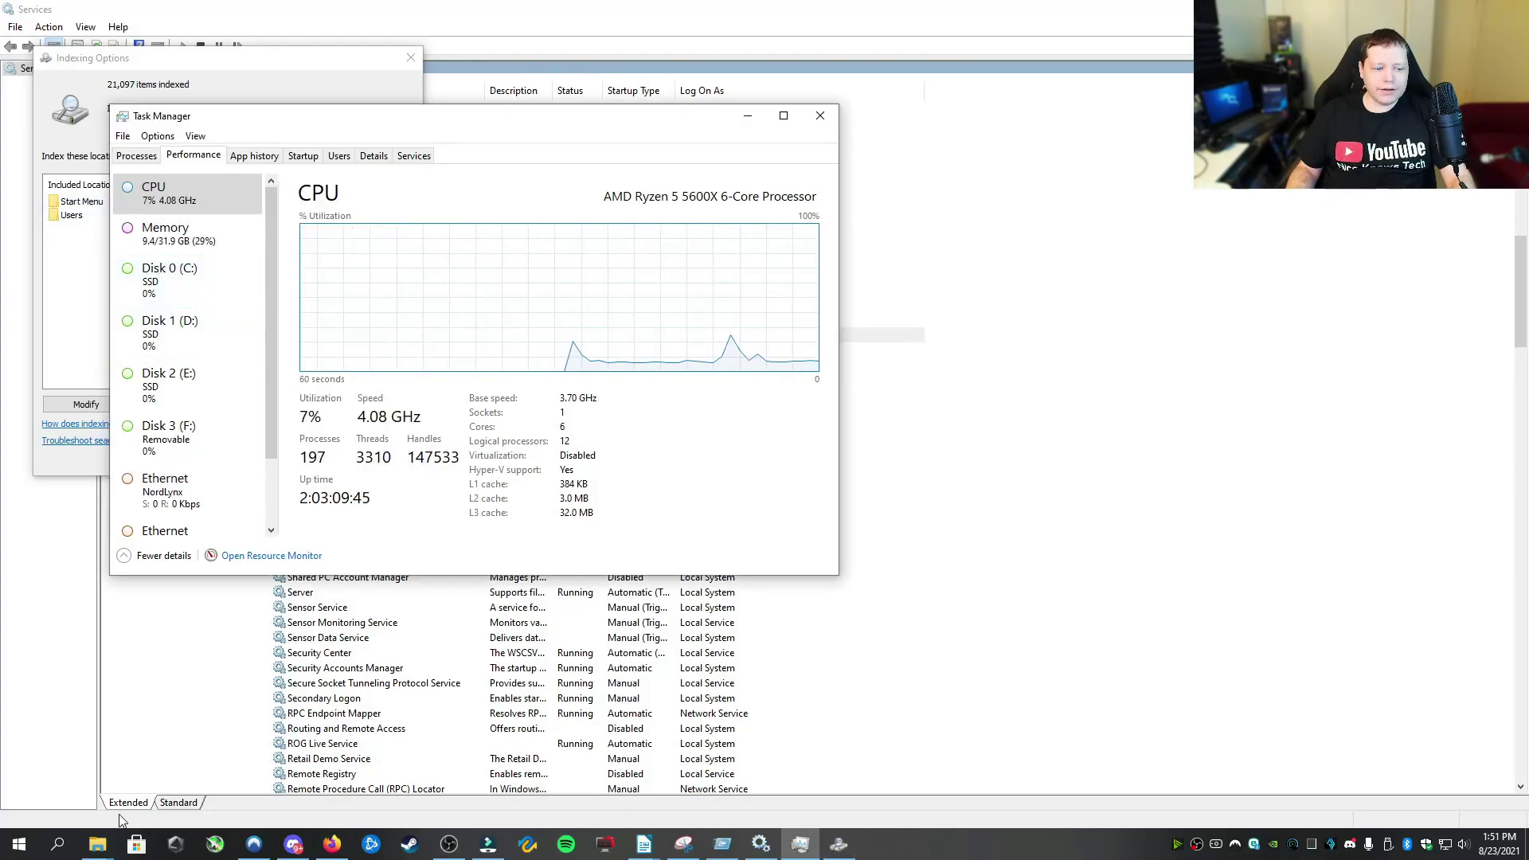
# - In File Explorer's This PC, open the Properties of Local Disk (C:)
pyautogui.moveTo(97, 842)
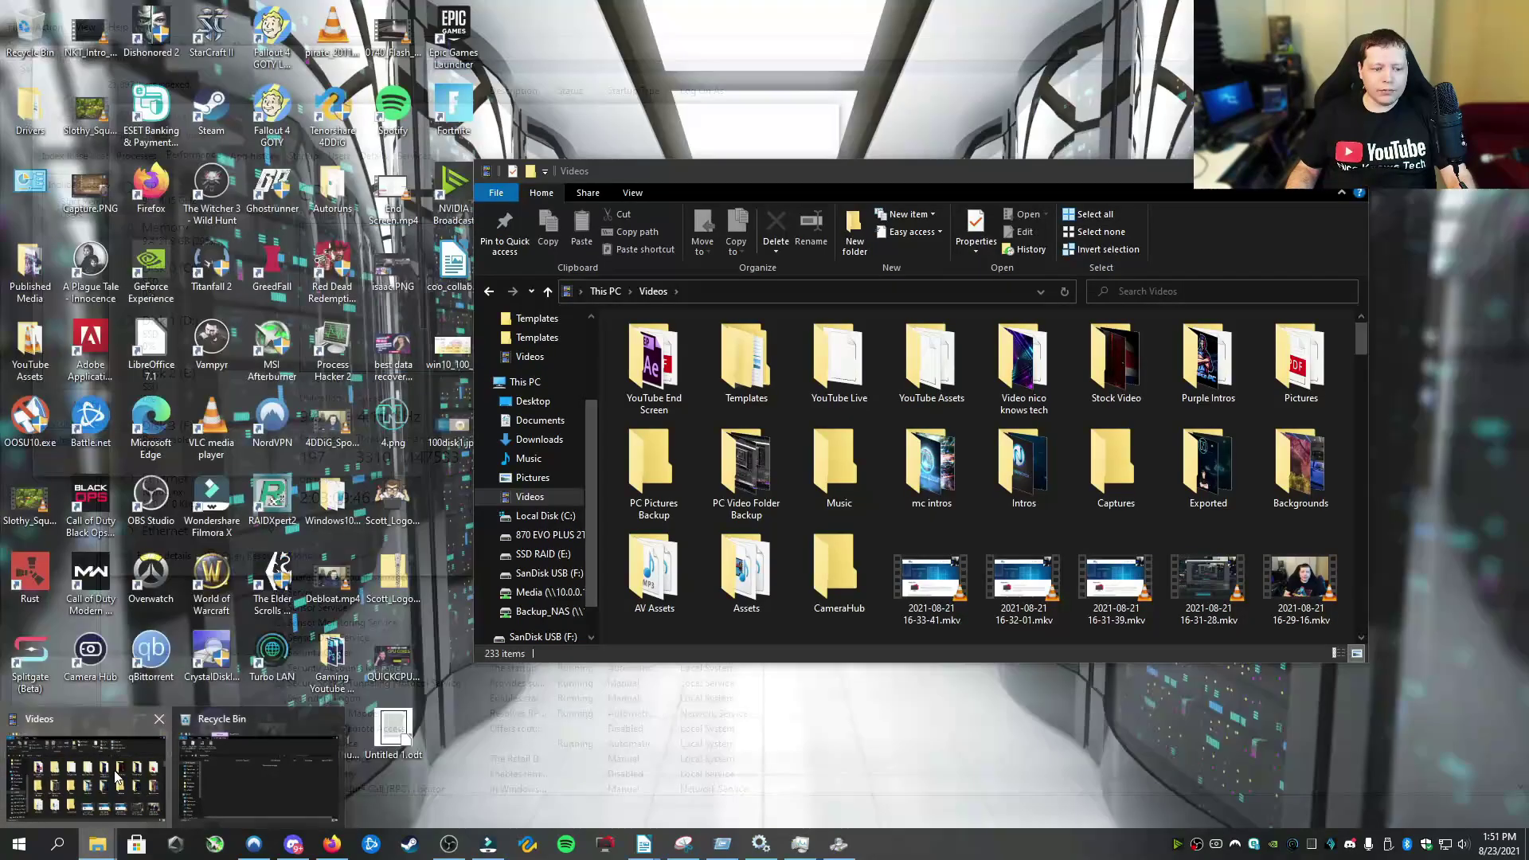
pyautogui.click(117, 776)
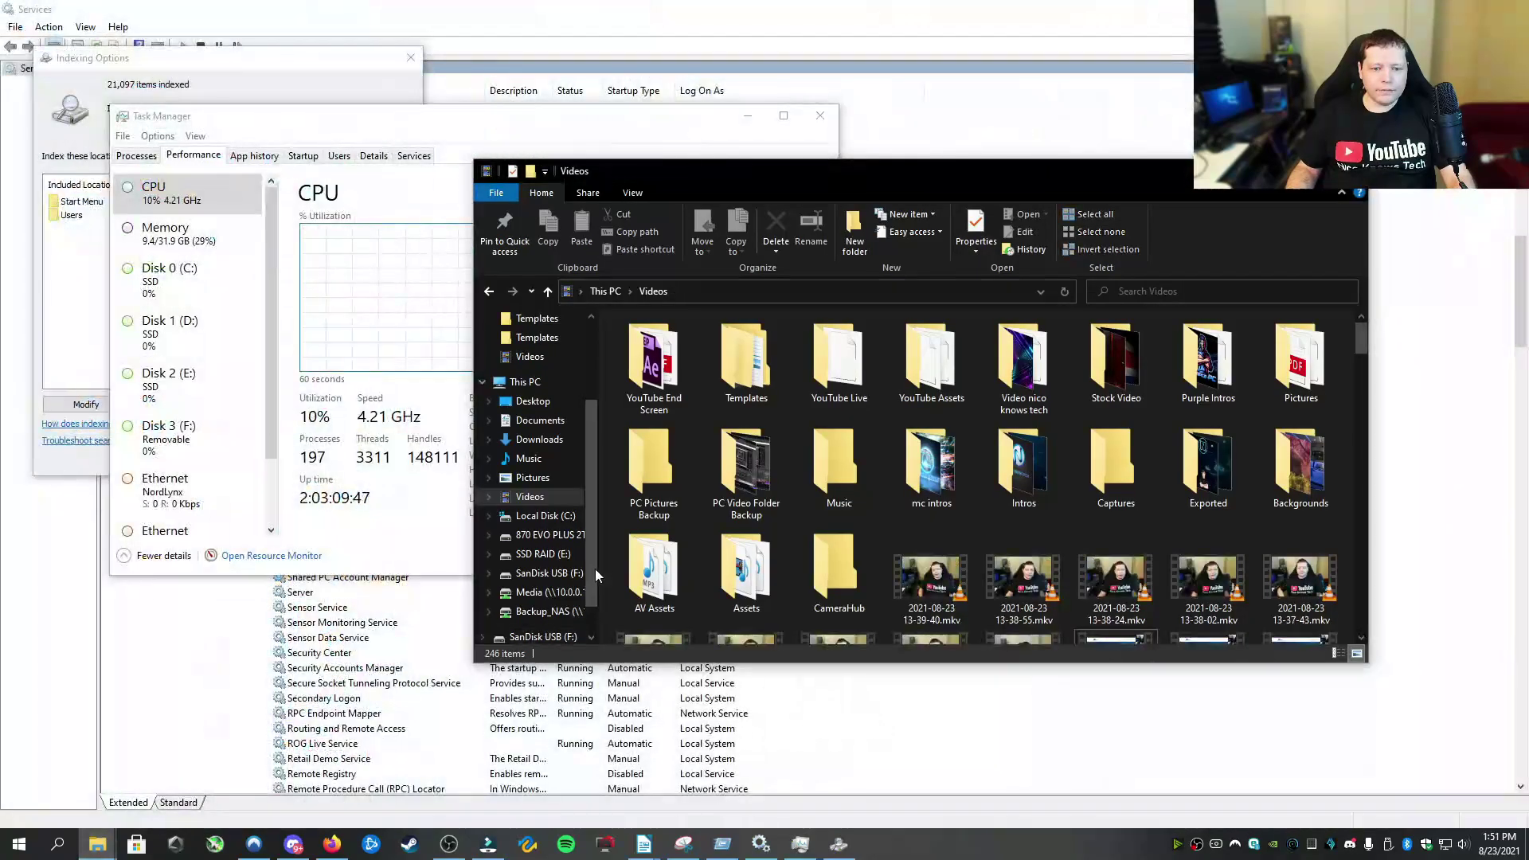
pyautogui.click(528, 383)
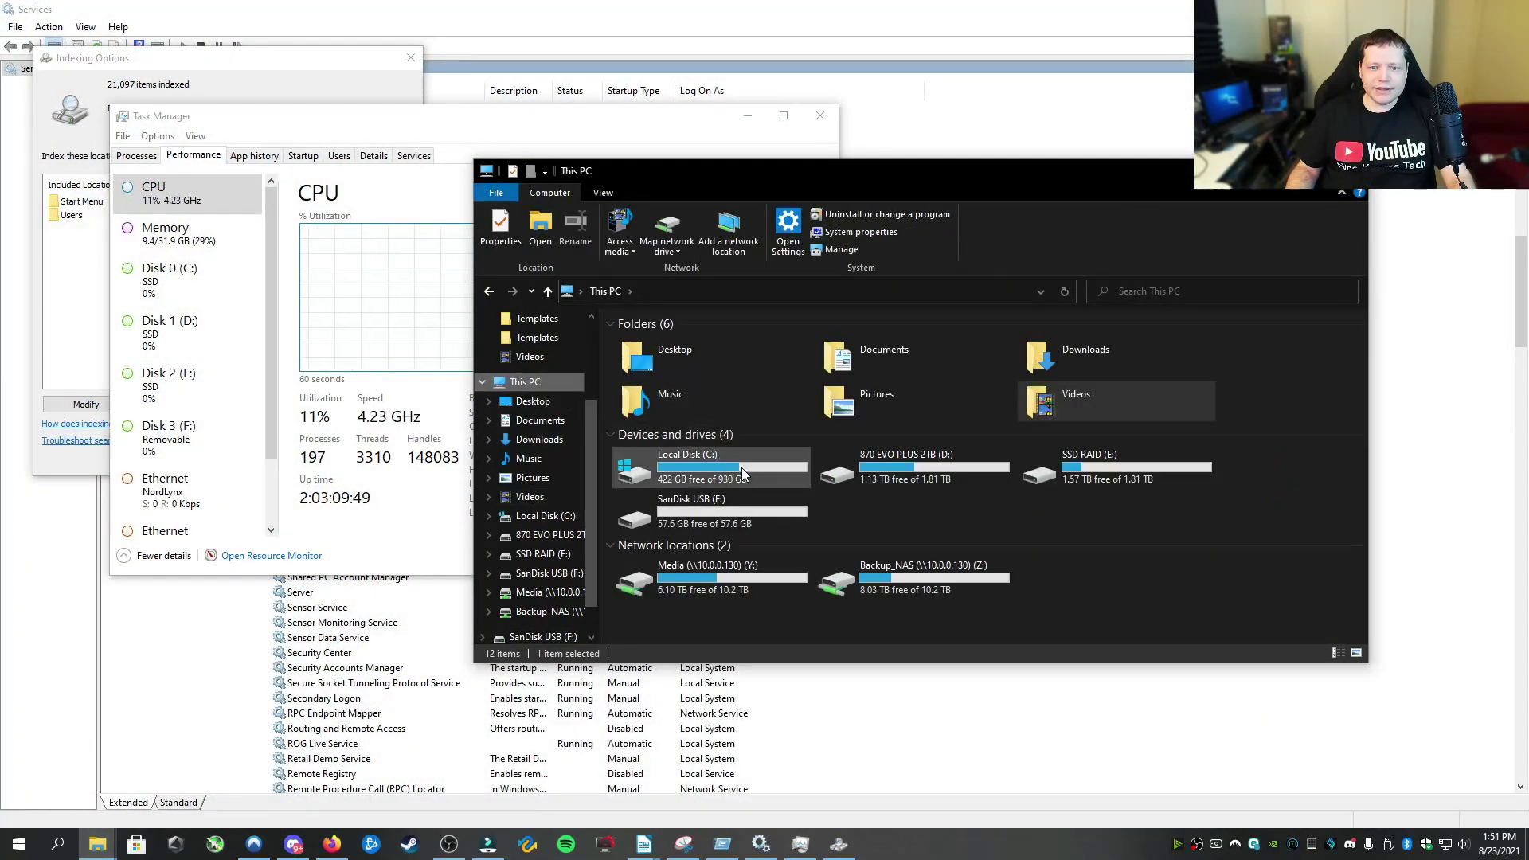
pyautogui.rightClick(742, 466)
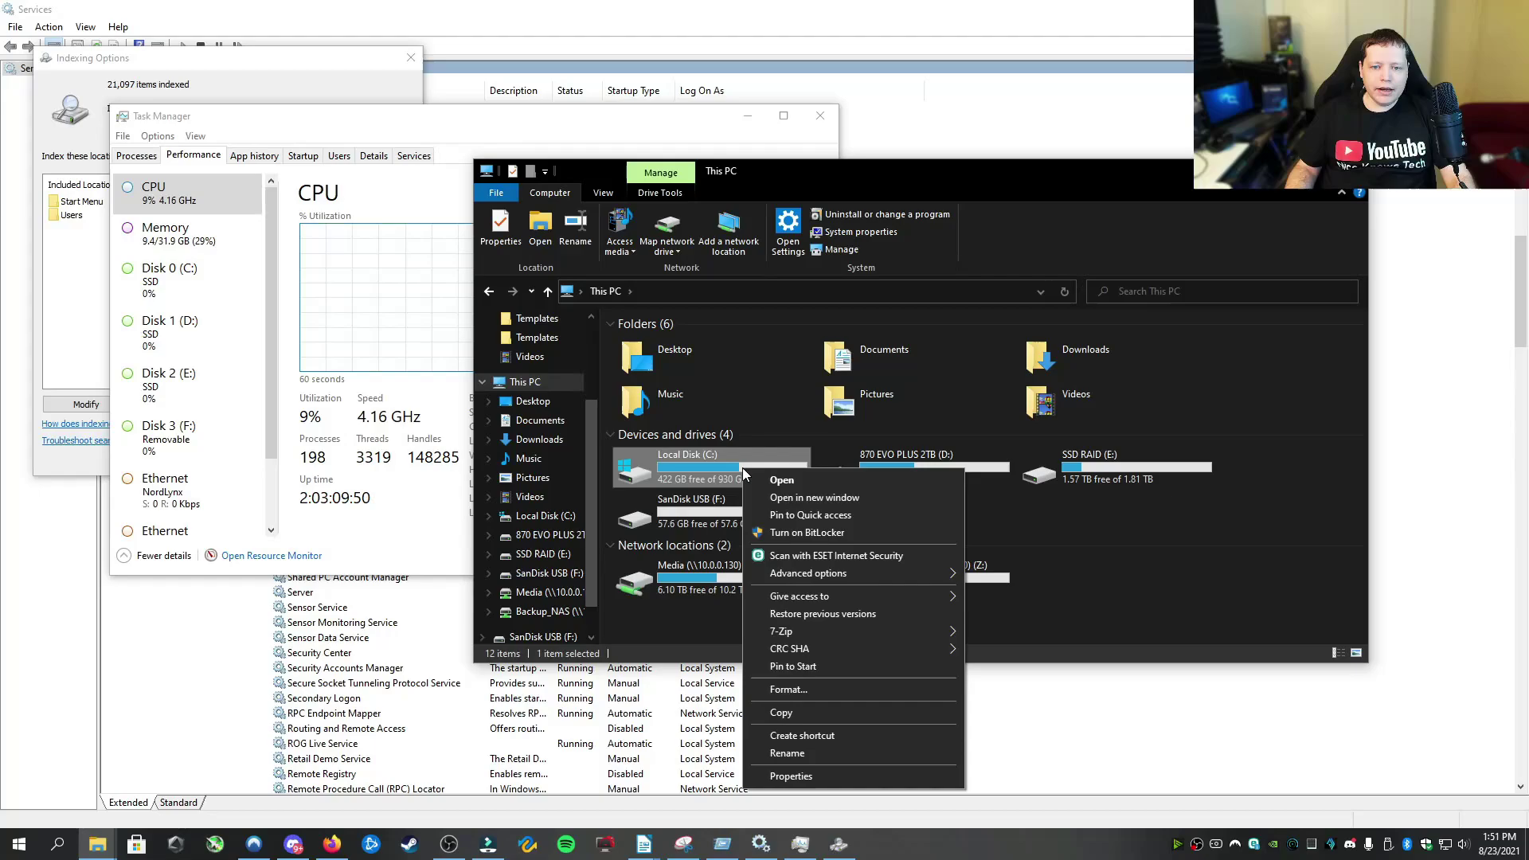
pyautogui.click(825, 774)
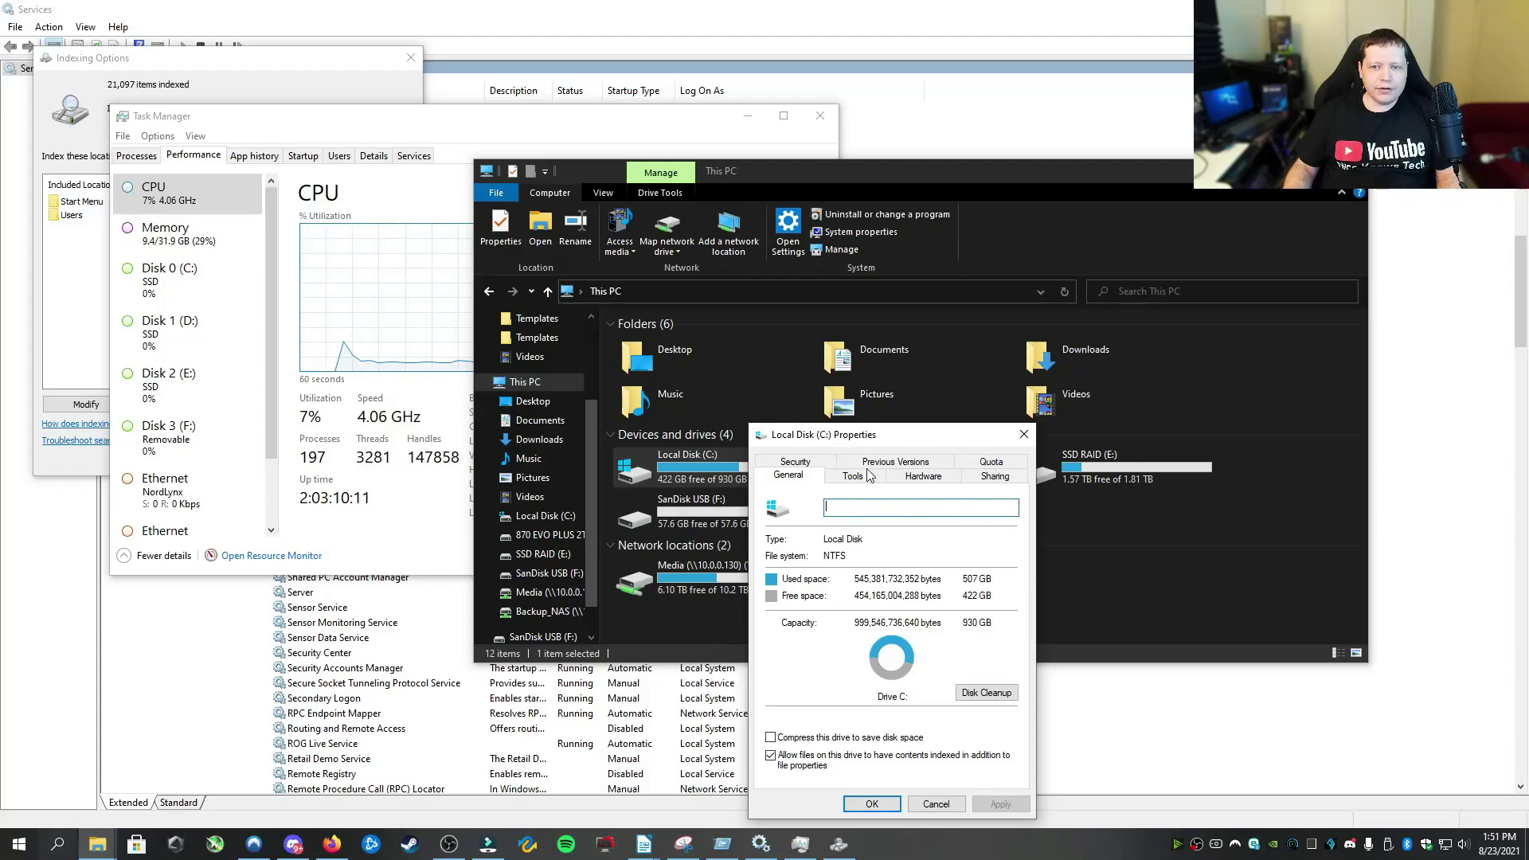
# - Search this PC for 'file', then clear the C: drive's 'contents indexed' option
pyautogui.click(1170, 296)
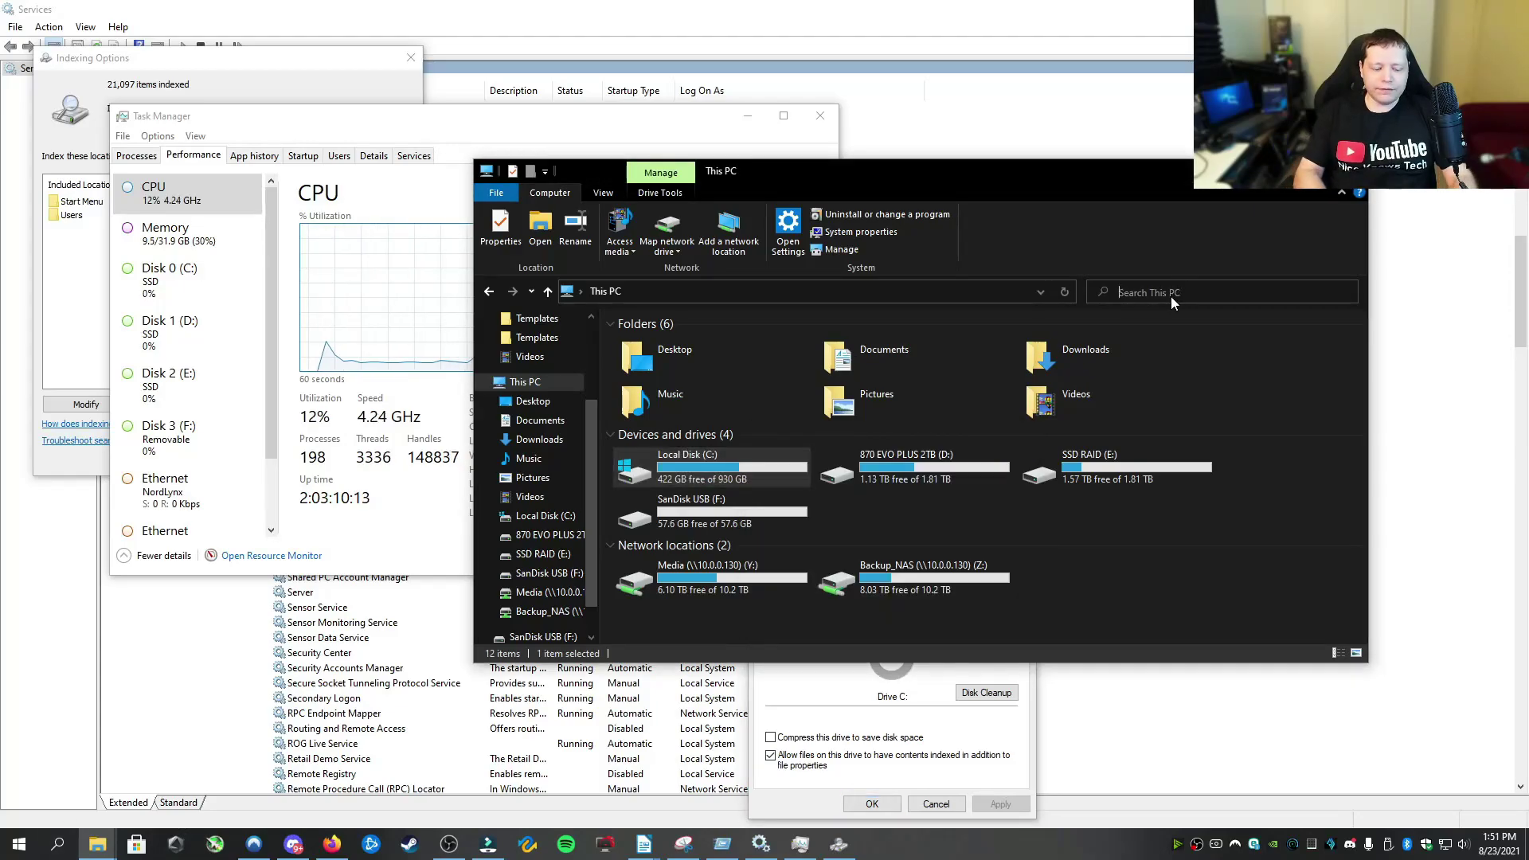
pyautogui.write('file')
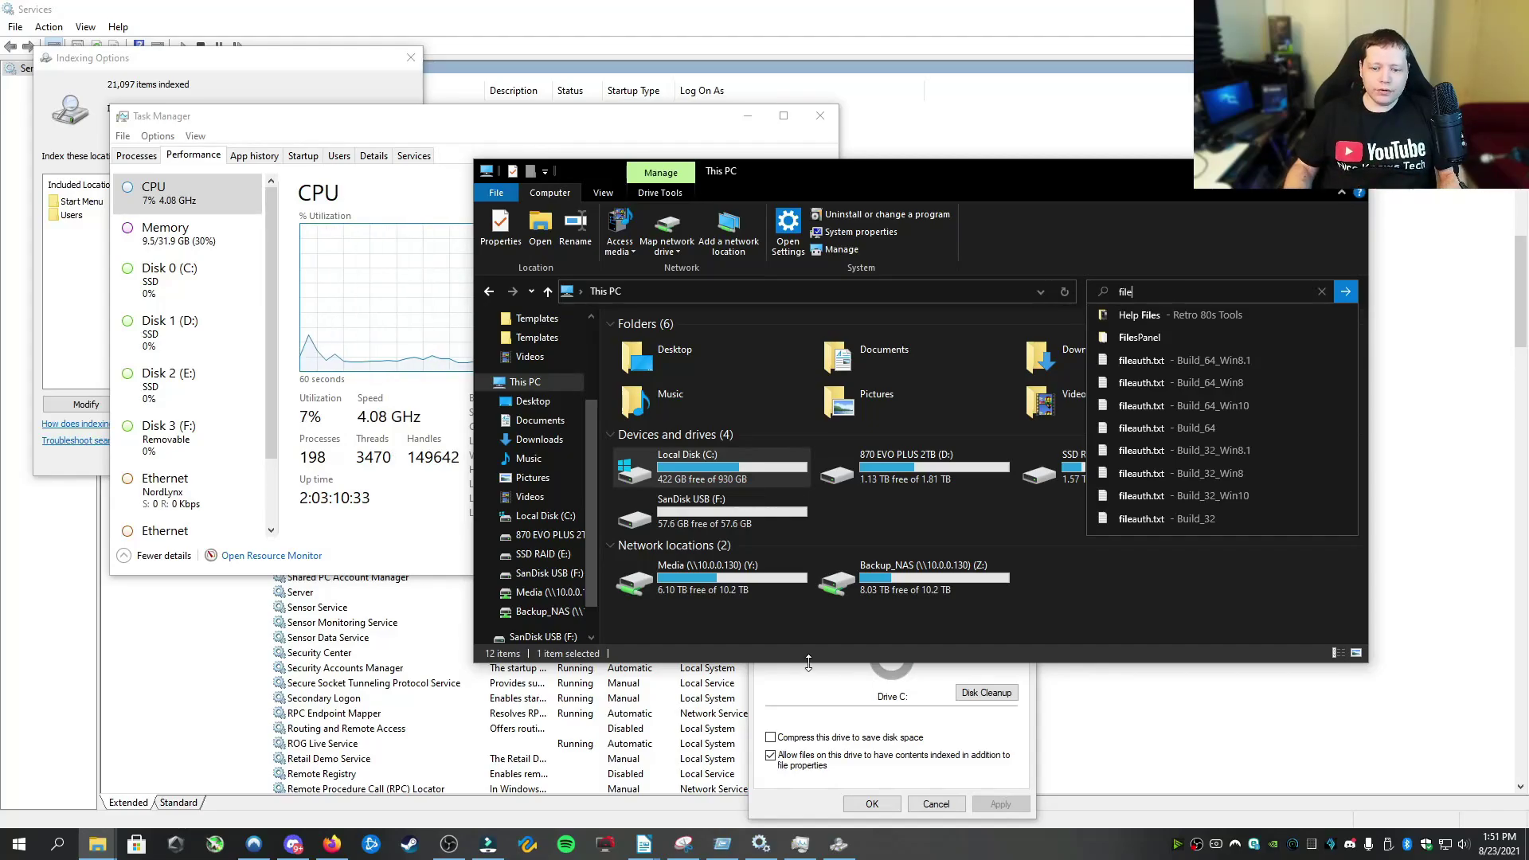
pyautogui.click(875, 760)
pyautogui.click(770, 757)
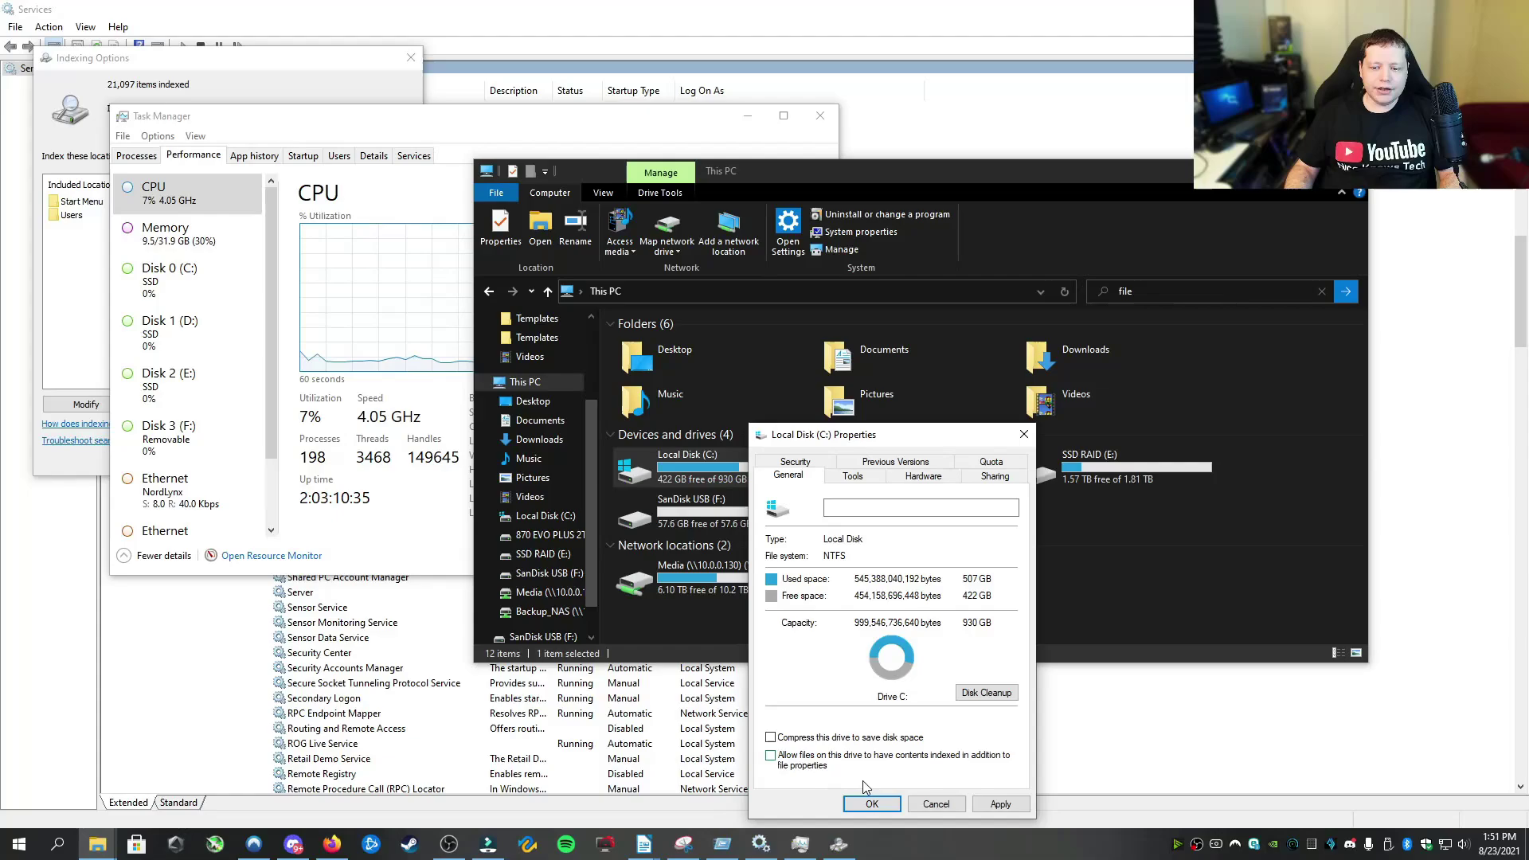
# - Apply the change to drive C:\, subfolders and files, and Continue past Access Denied
pyautogui.click(1001, 804)
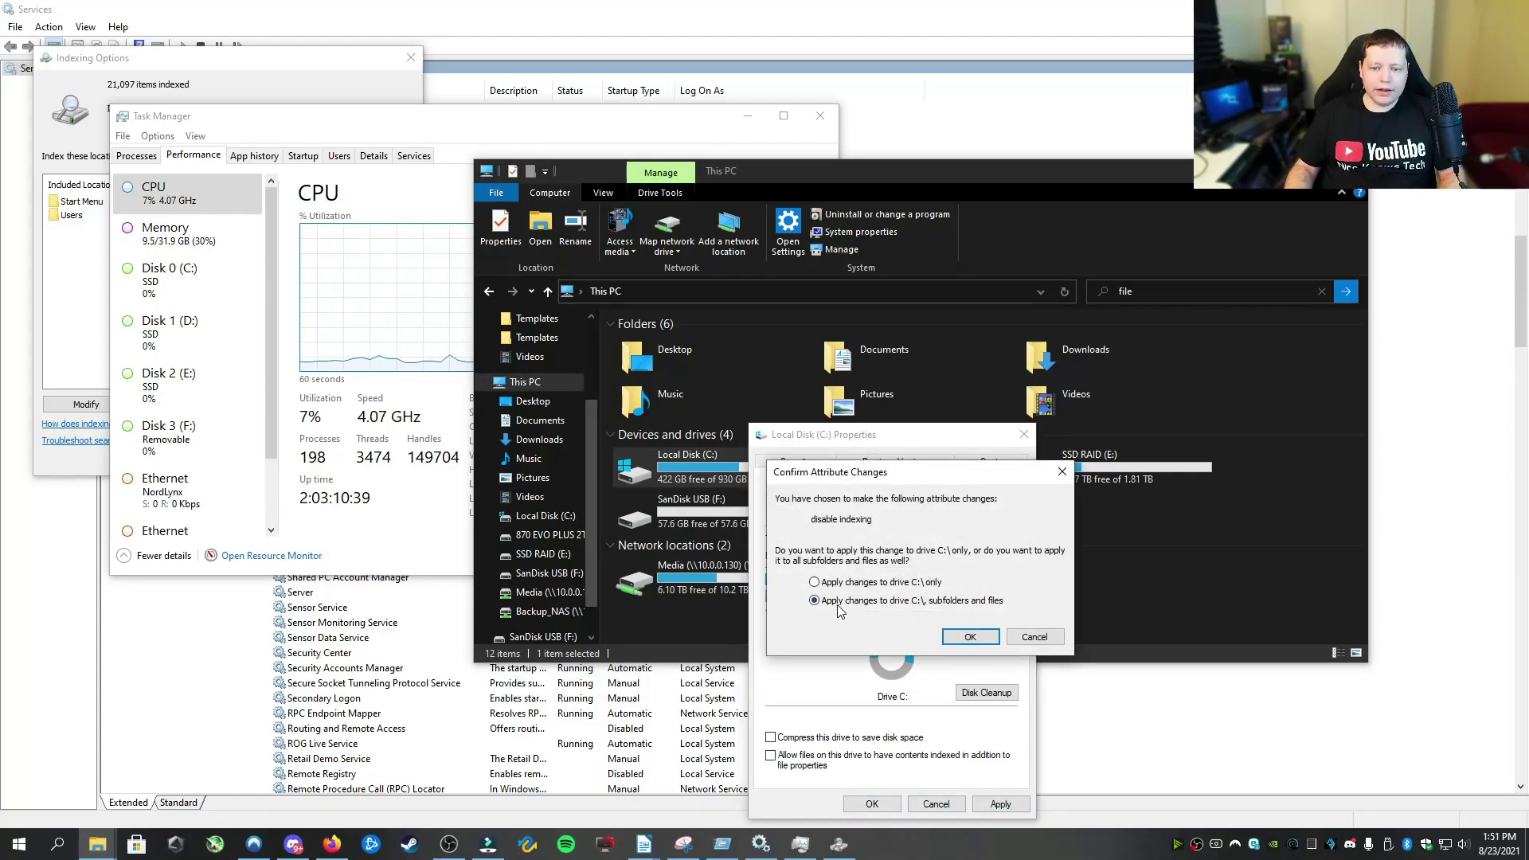
pyautogui.click(971, 637)
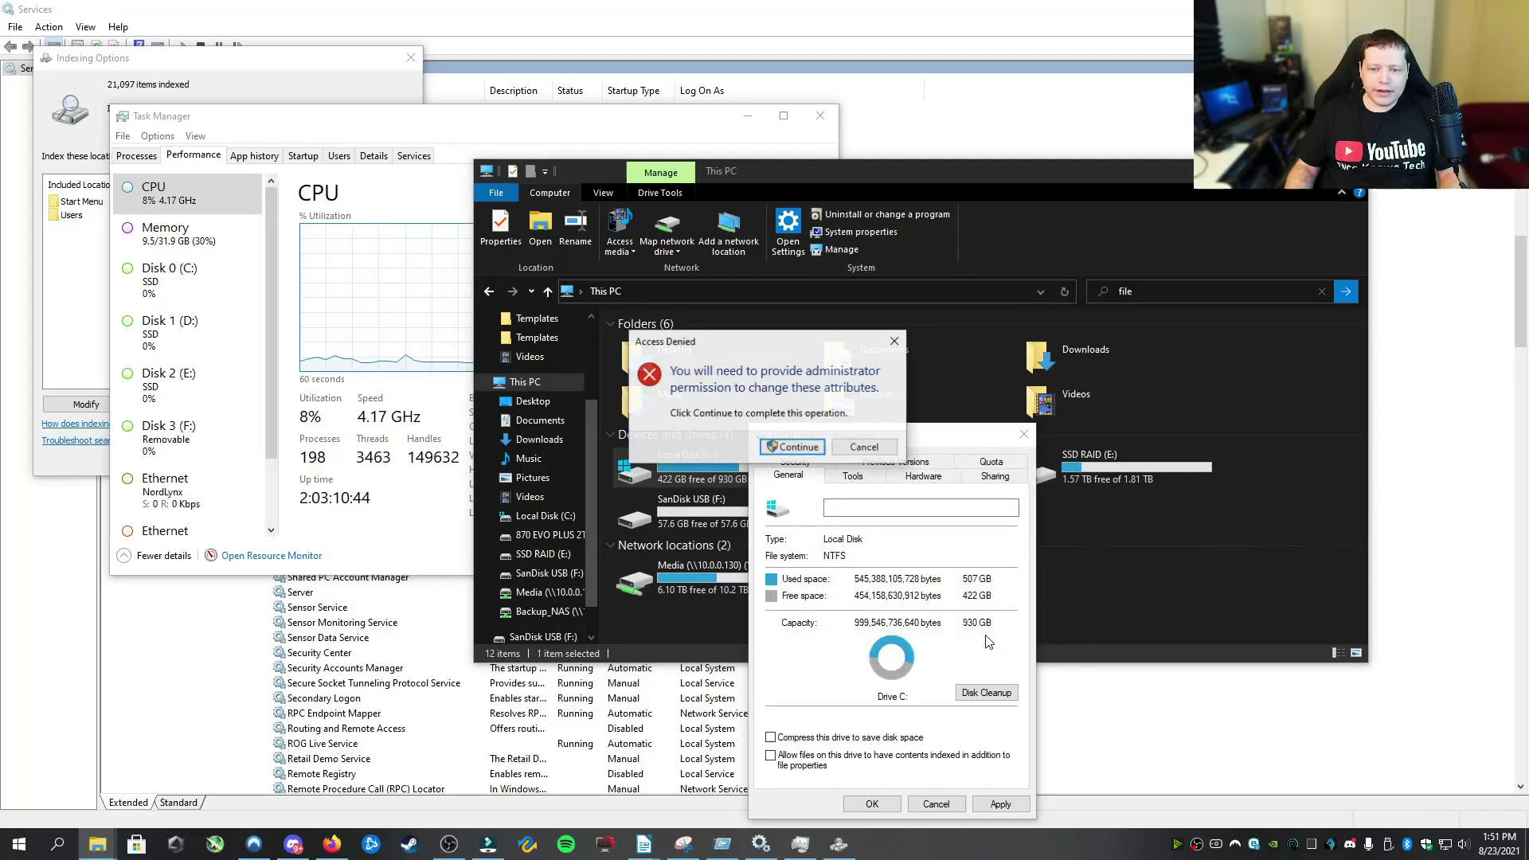
pyautogui.click(784, 449)
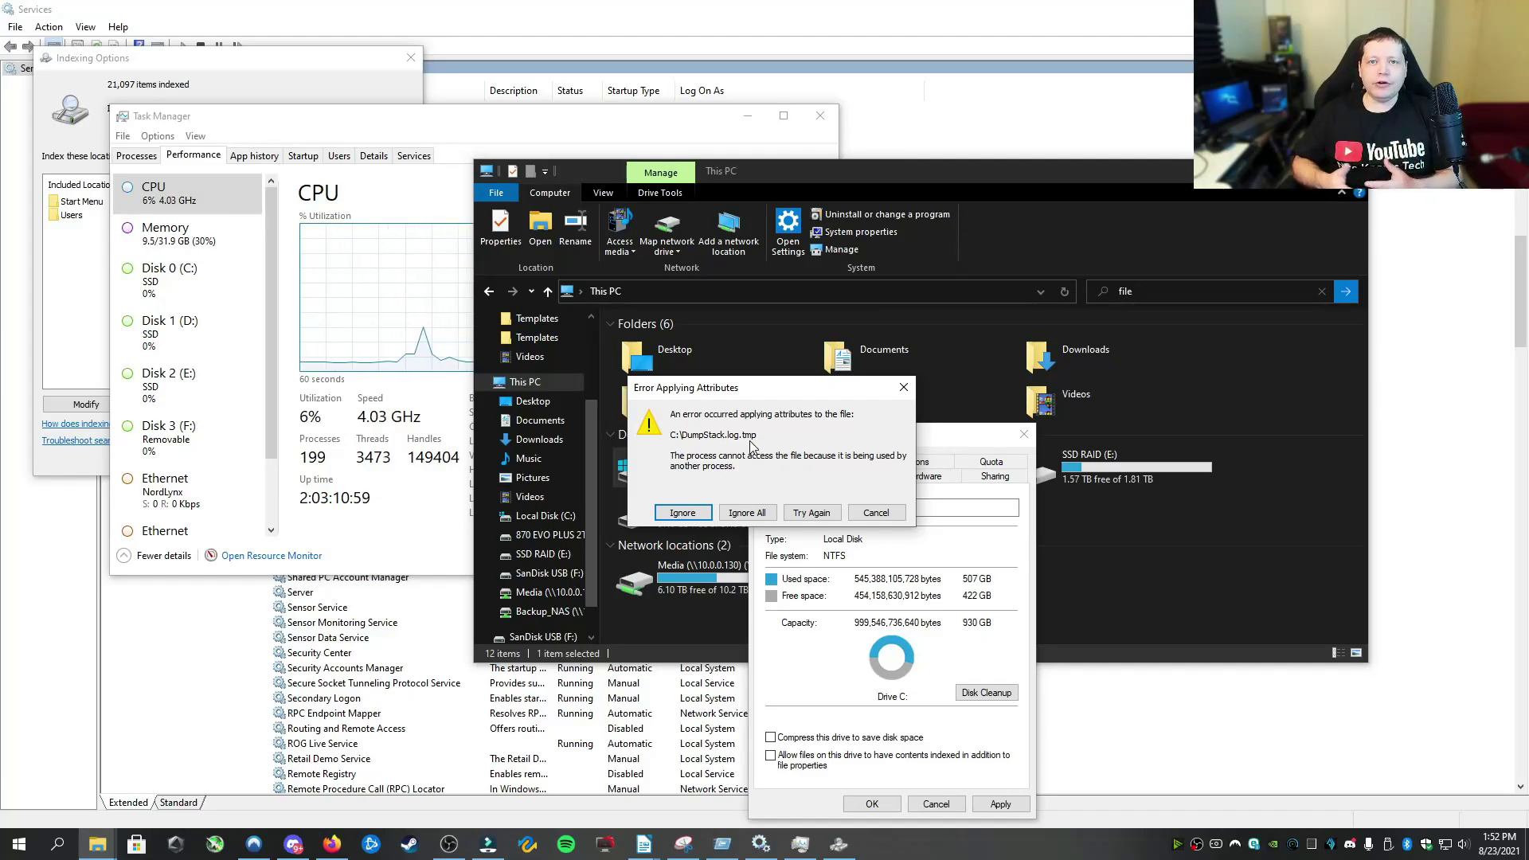
# - Choose Ignore All on the Error Applying Attributes dialog to skip in-use files
pyautogui.click(746, 513)
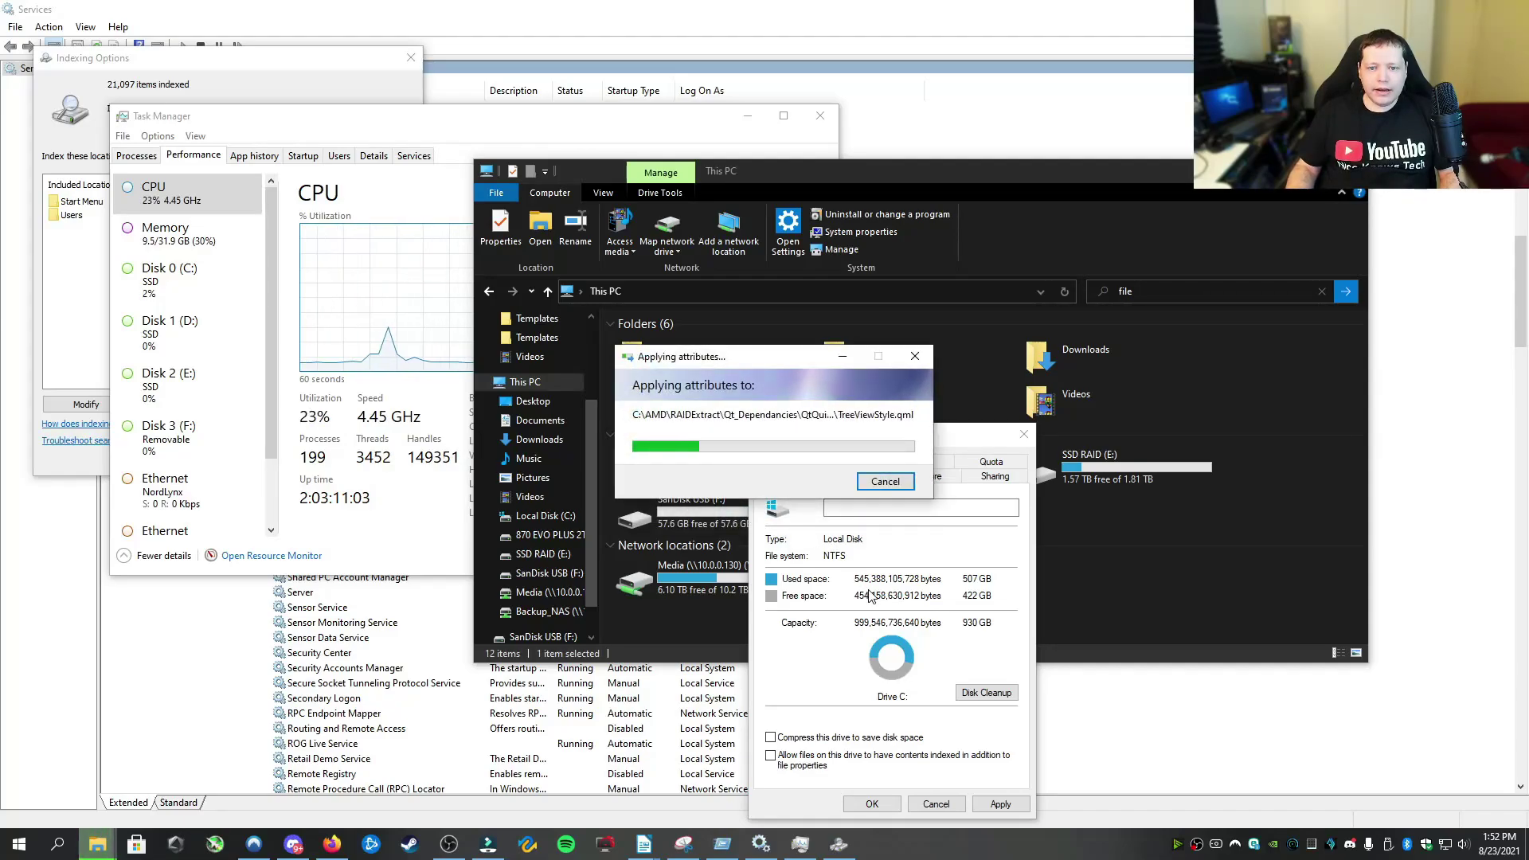